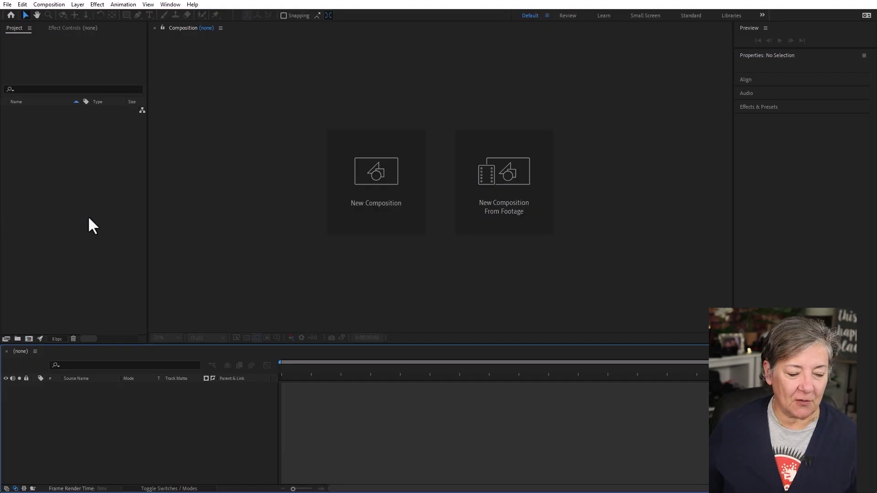
Create a new composition named Particles.
{"action": "key", "text": "ctrl+n"}
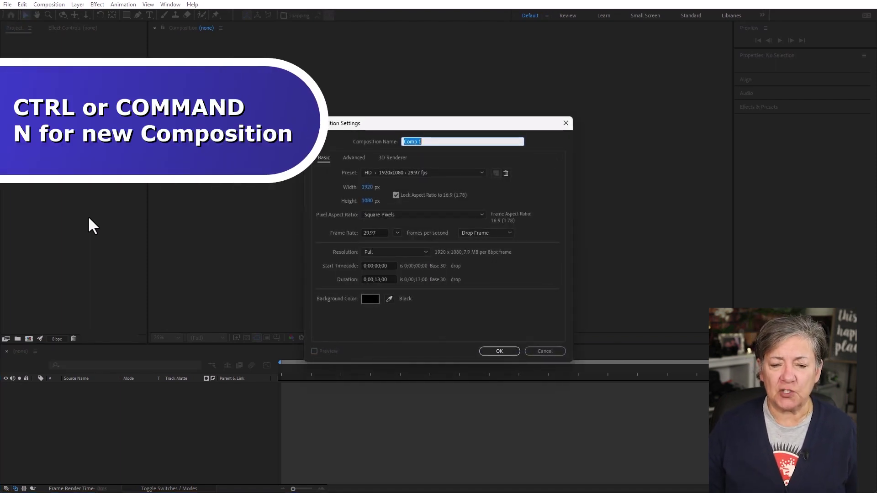
{"action": "type", "text": "Particles"}
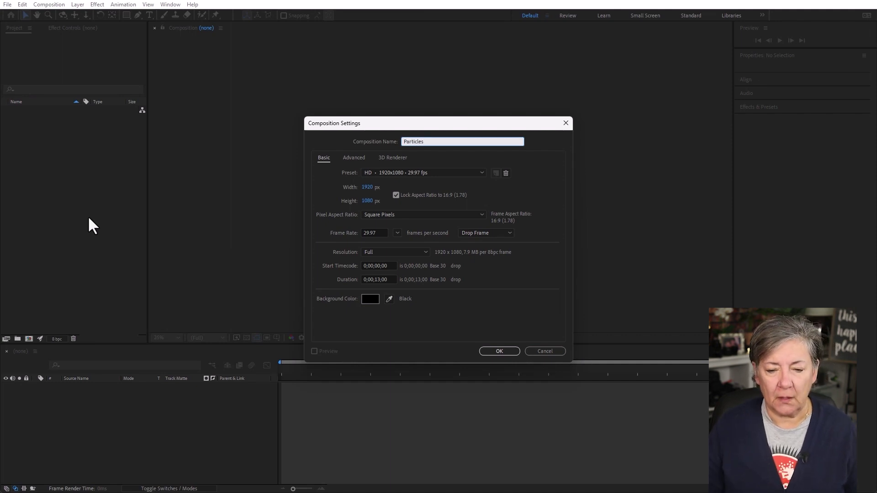
{"action": "key", "text": "Return"}
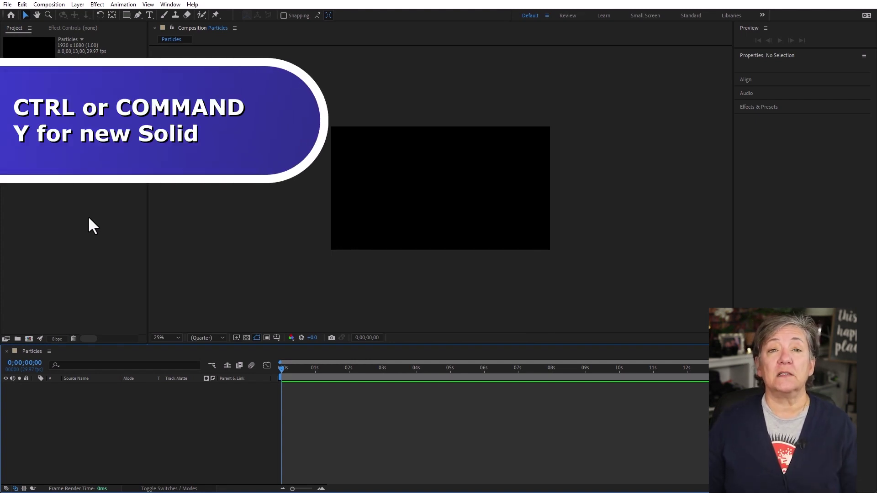
Add a full-frame white solid layer named Particles to the comp.
{"action": "key", "text": "ctrl+y"}
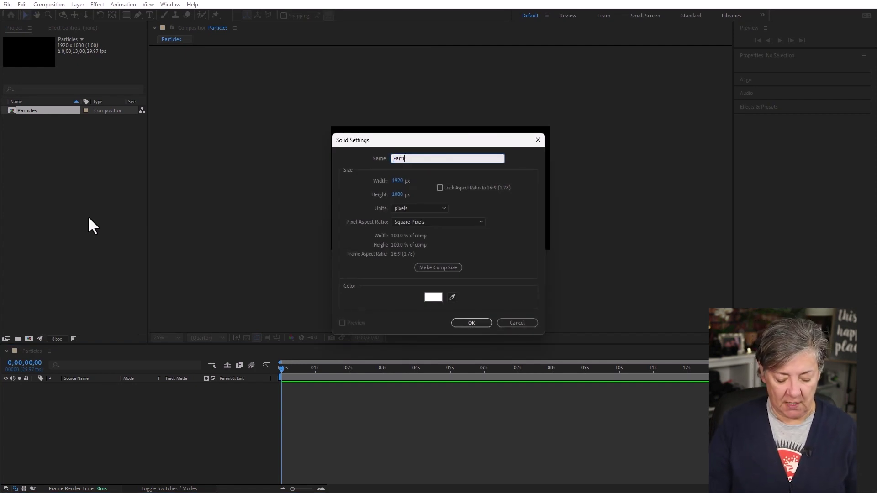
{"action": "type", "text": "Particles"}
{"action": "key", "text": "Return"}
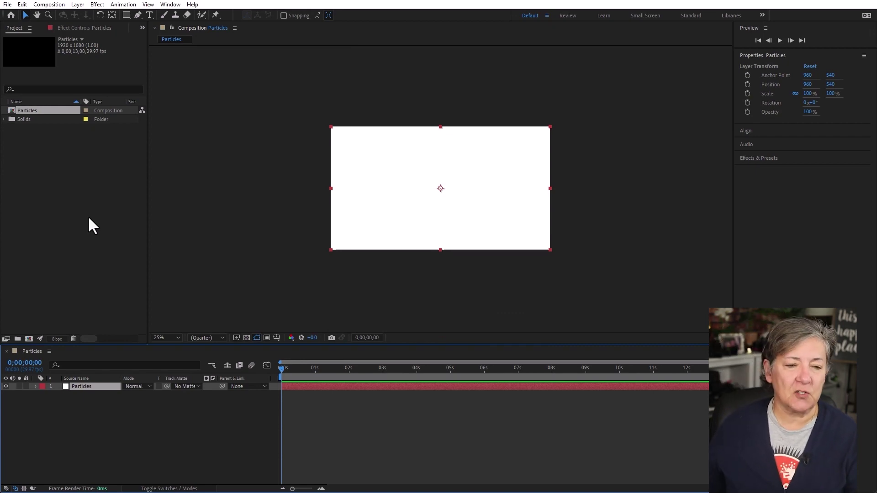
Apply Simulation > Particle Playground to the Particles solid and expand its Cannon settings.
{"action": "left_click", "coordinate": [97, 2]}
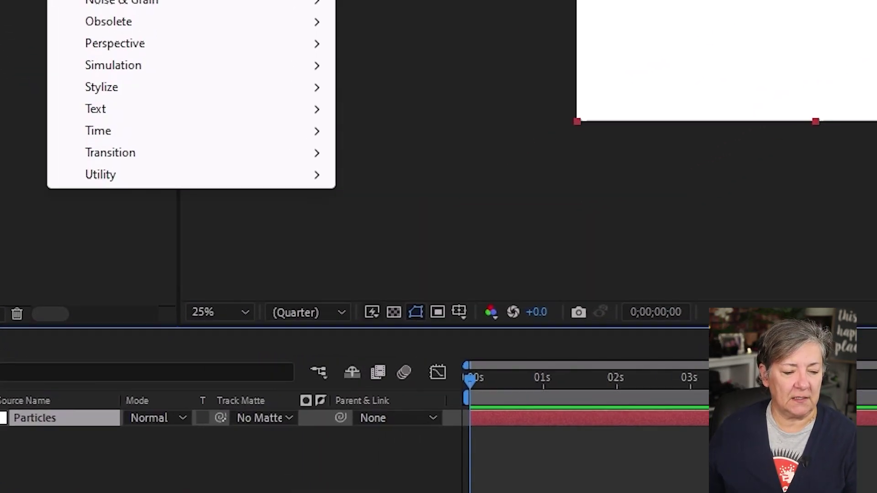
{"action": "mouse_move", "coordinate": [167, 20]}
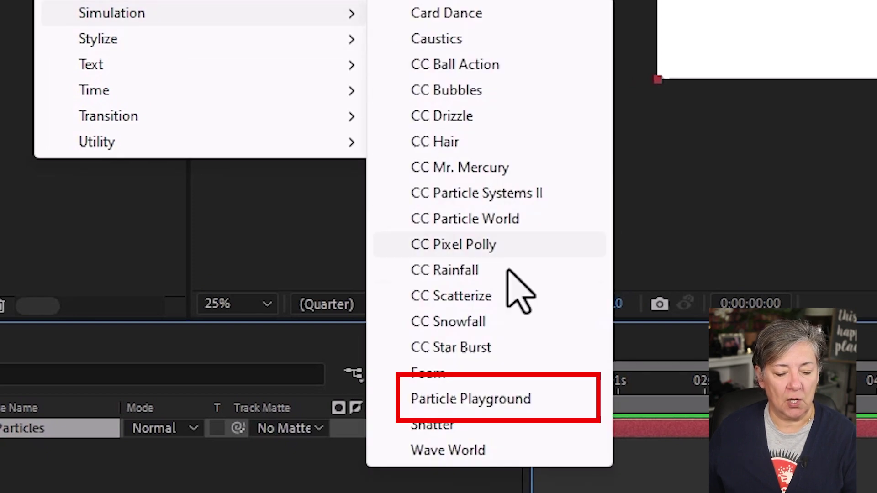
{"action": "left_click", "coordinate": [524, 403]}
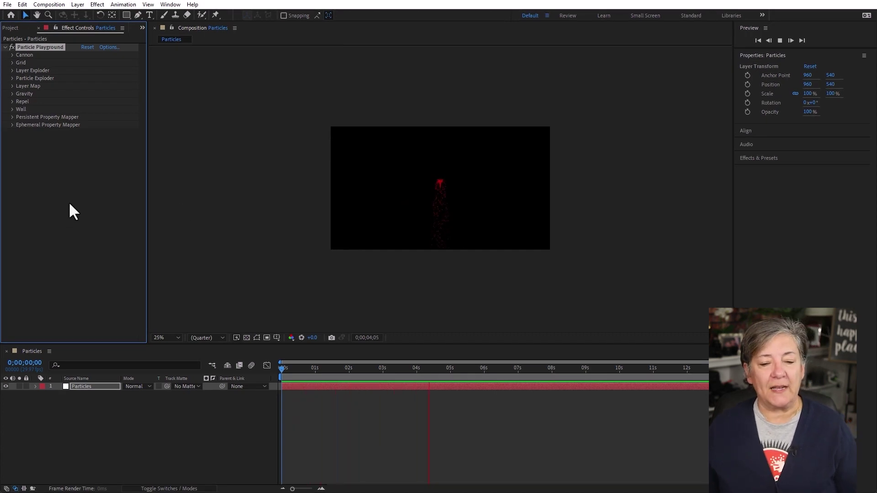
{"action": "left_click", "coordinate": [450, 238]}
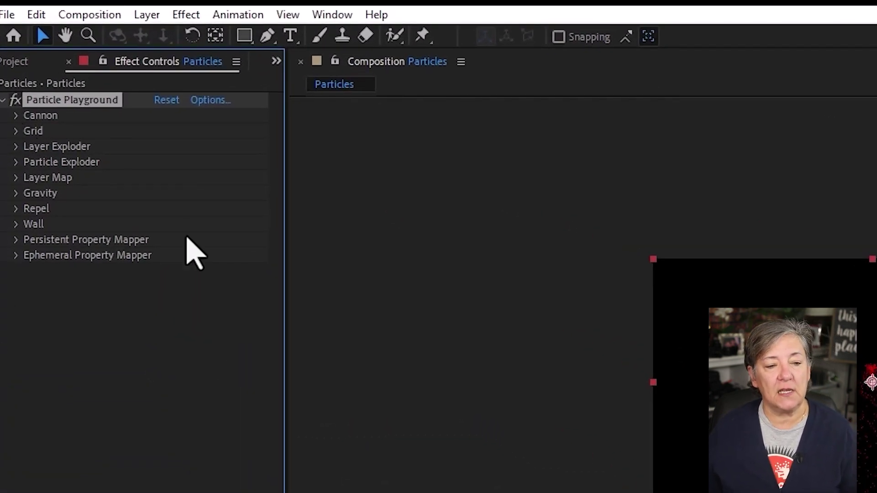
{"action": "left_click", "coordinate": [16, 116]}
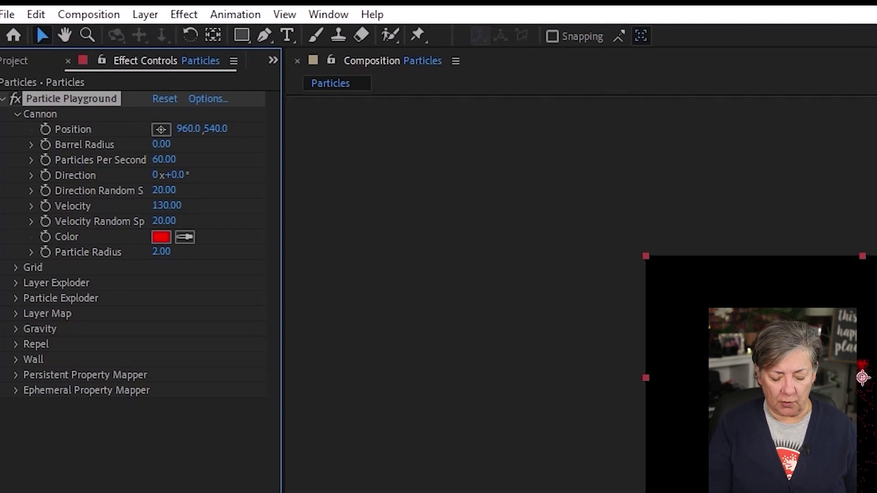
Add White Solid 1 and draw a curvy open Pen-tool mask path across it.
{"action": "key", "text": "ctrl+y"}
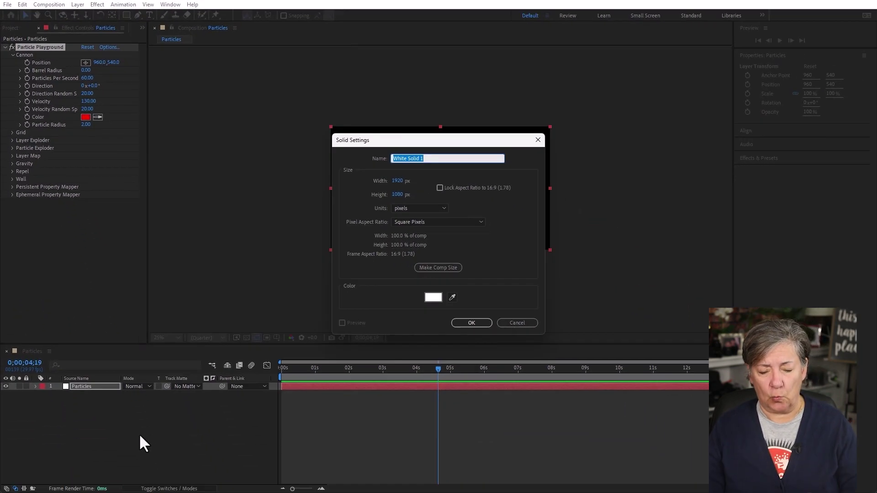
{"action": "key", "text": "Return"}
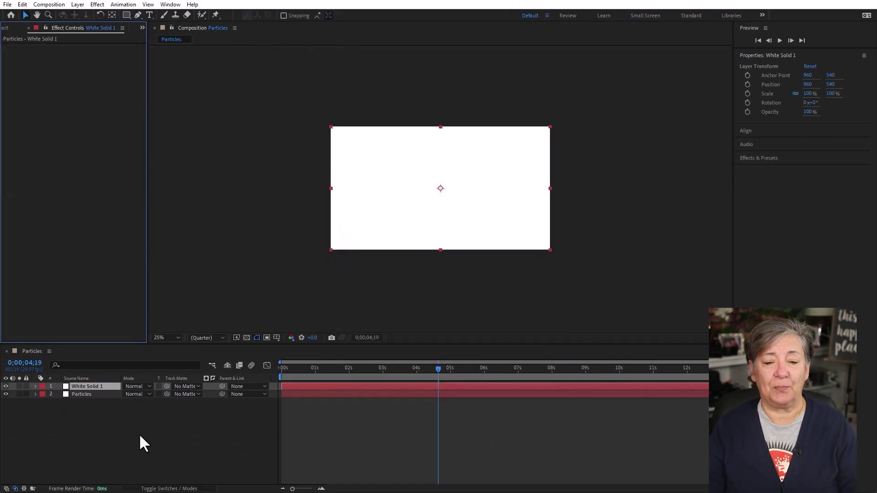
{"action": "left_click", "coordinate": [138, 14]}
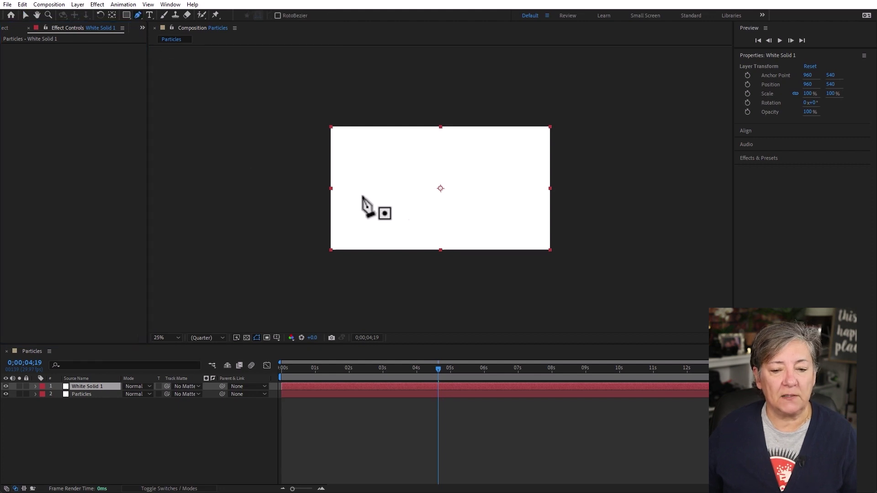
{"action": "left_click", "coordinate": [358, 143]}
{"action": "left_click_drag", "start_coordinate": [400, 226], "coordinate": [449, 221]}
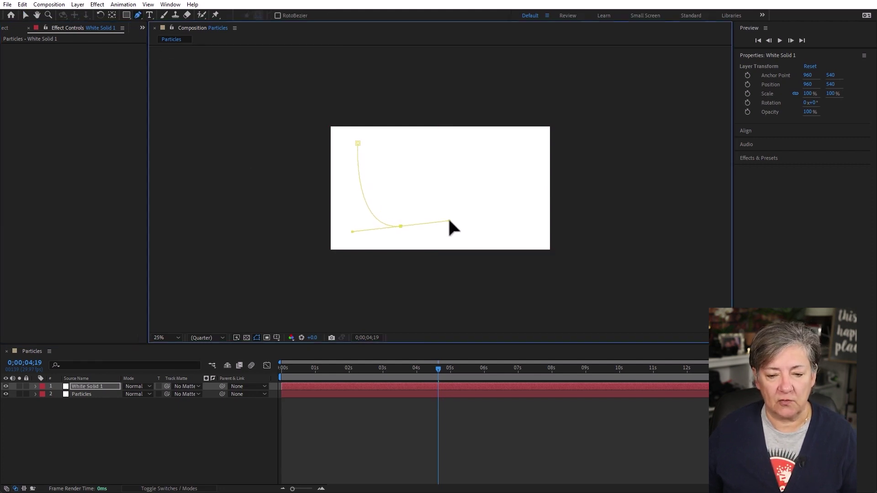
{"action": "left_click", "coordinate": [446, 144]}
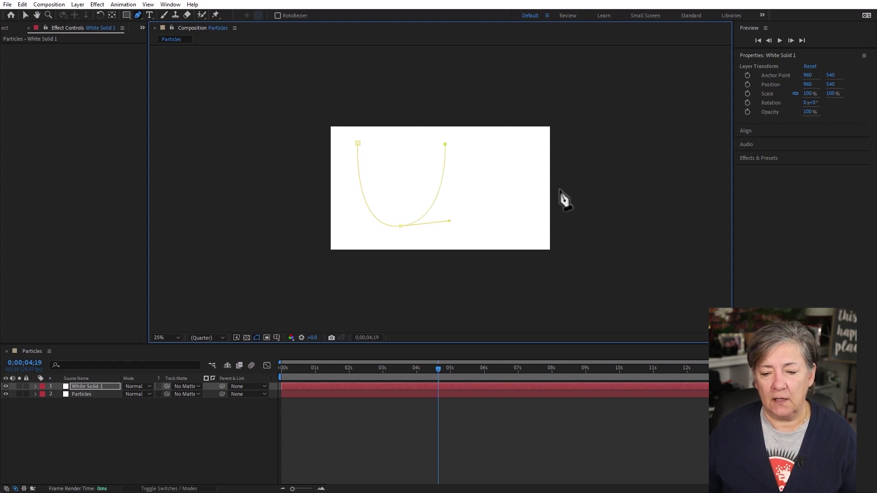
{"action": "left_click_drag", "start_coordinate": [522, 213], "coordinate": [521, 228]}
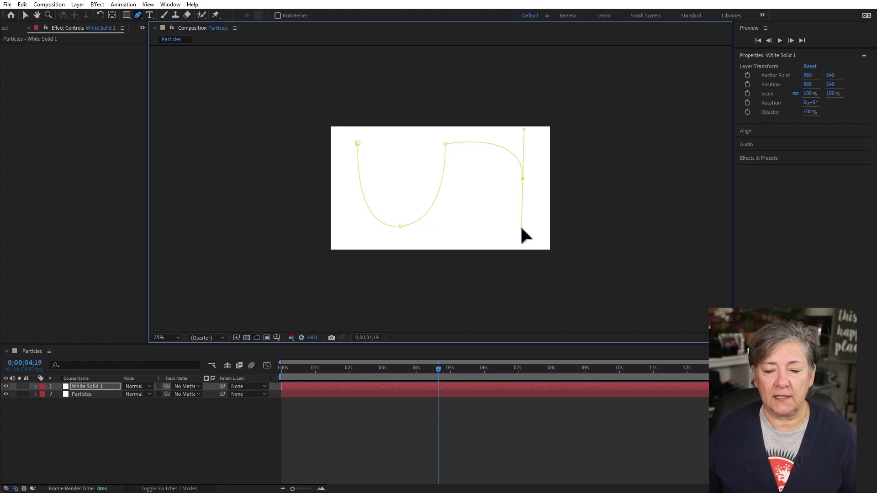
{"action": "left_click", "coordinate": [450, 230]}
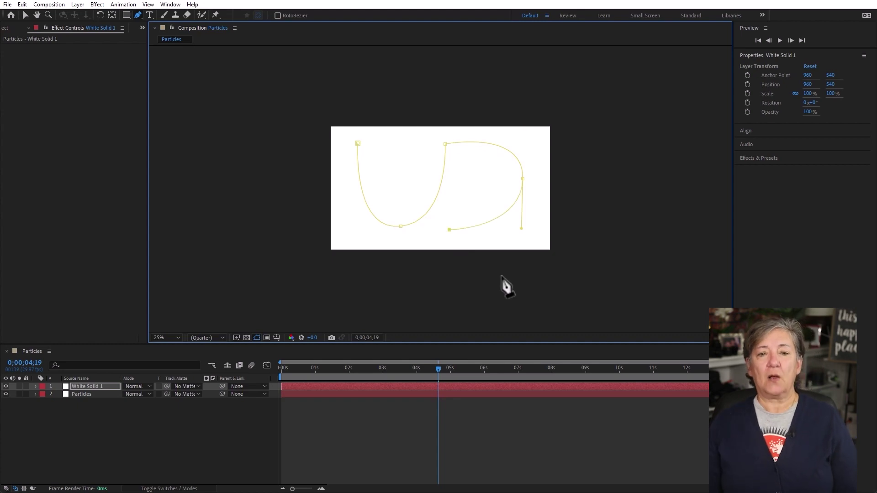
Reveal and select White Solid 1's Mask Path property, then reselect the layer.
{"action": "left_click", "coordinate": [102, 387]}
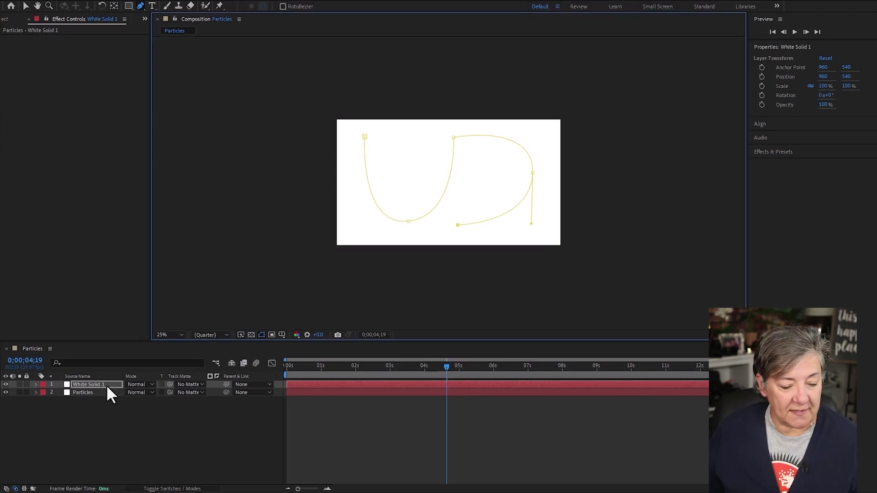
{"action": "key", "text": "m"}
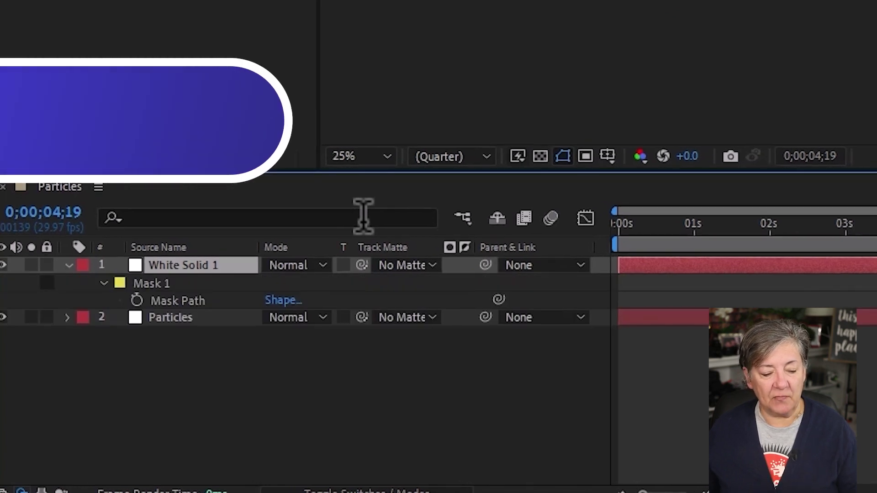
{"action": "left_click", "coordinate": [205, 301]}
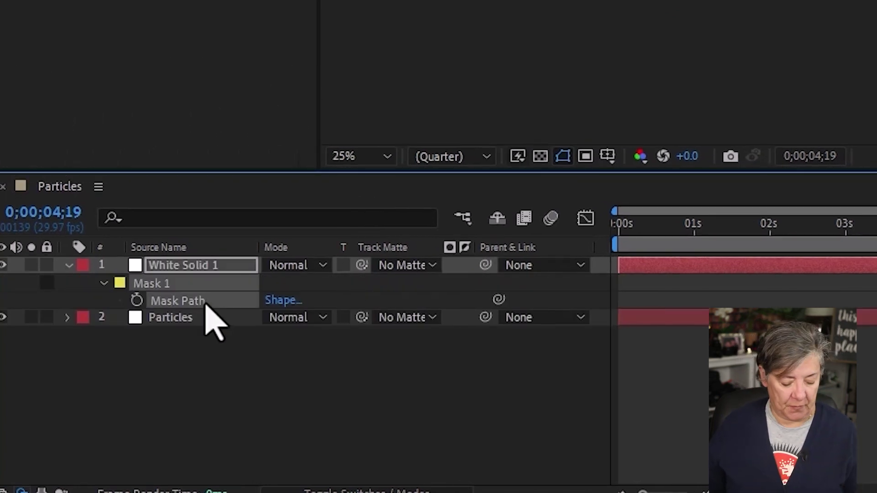
{"action": "left_click", "coordinate": [204, 352]}
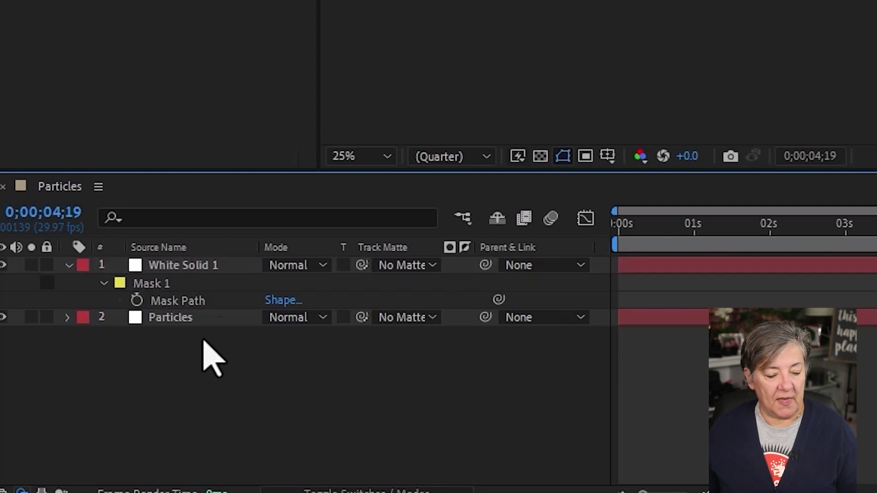
{"action": "left_click", "coordinate": [204, 266]}
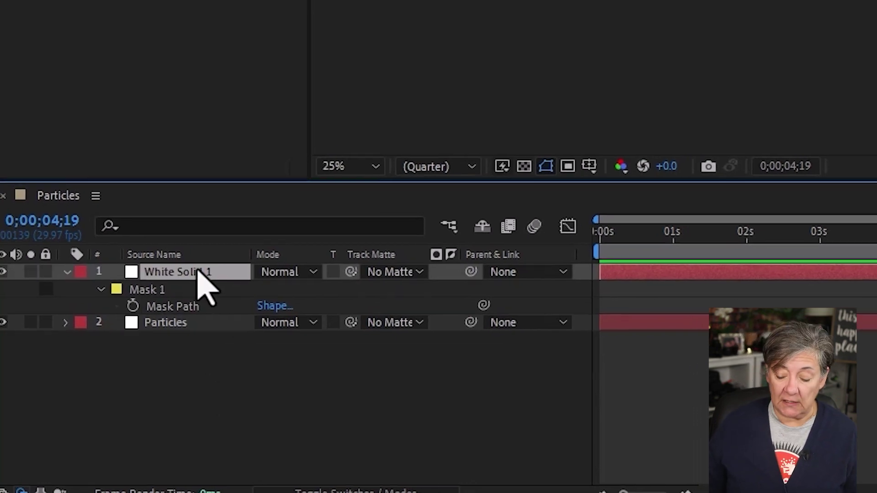
Delete White Solid 1 and paste the mask path as cannon Position keyframes.
{"action": "key", "text": "Delete"}
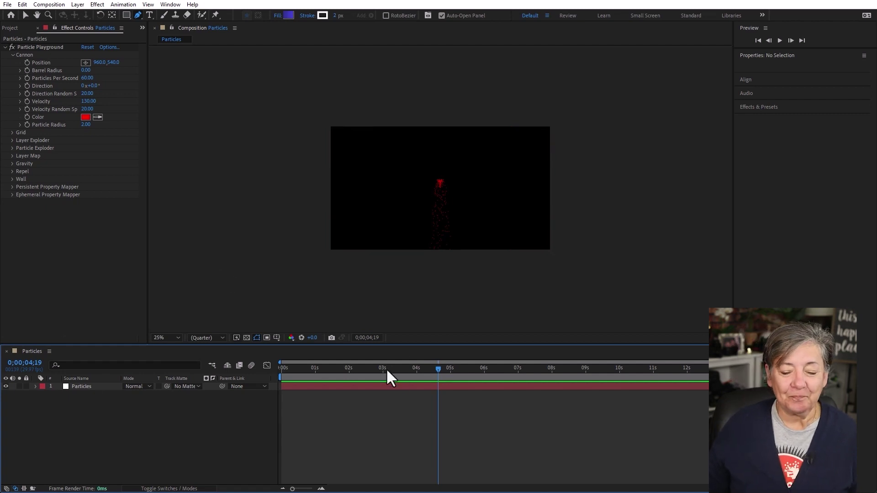
{"action": "key", "text": "Home"}
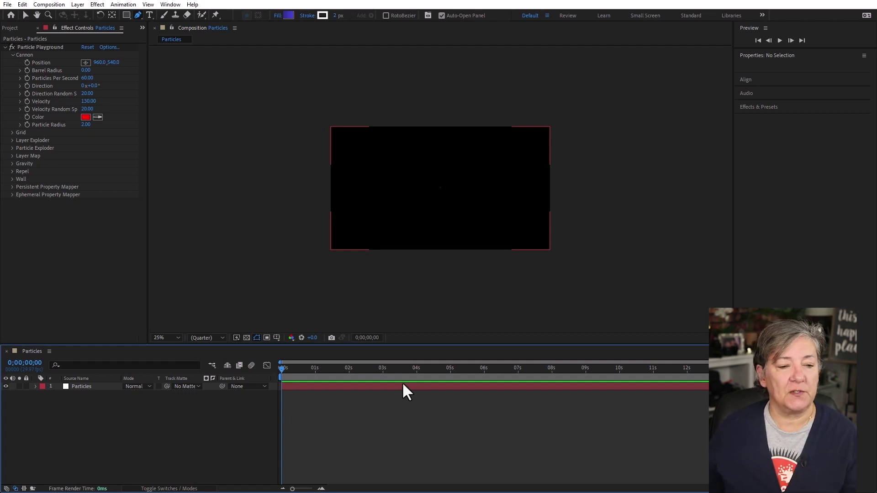
{"action": "left_click", "coordinate": [26, 62]}
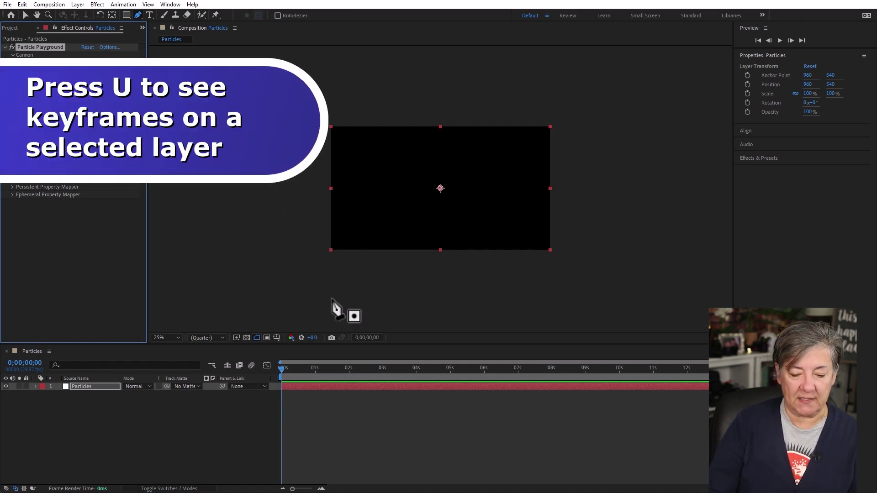
{"action": "key", "text": "u"}
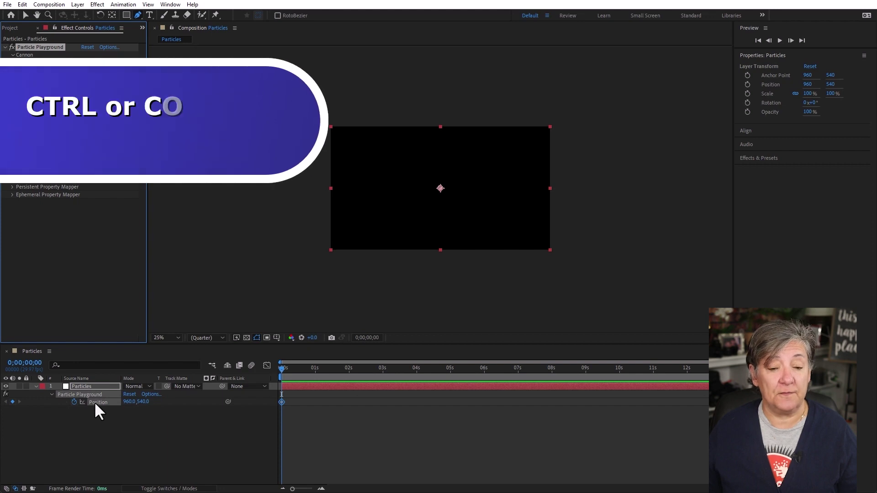
{"action": "key", "text": "ctrl+v"}
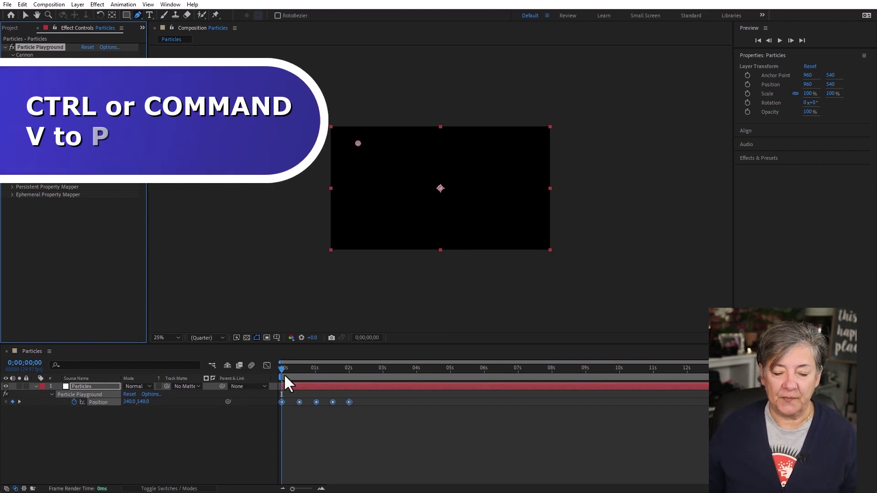
{"action": "key", "text": "space"}
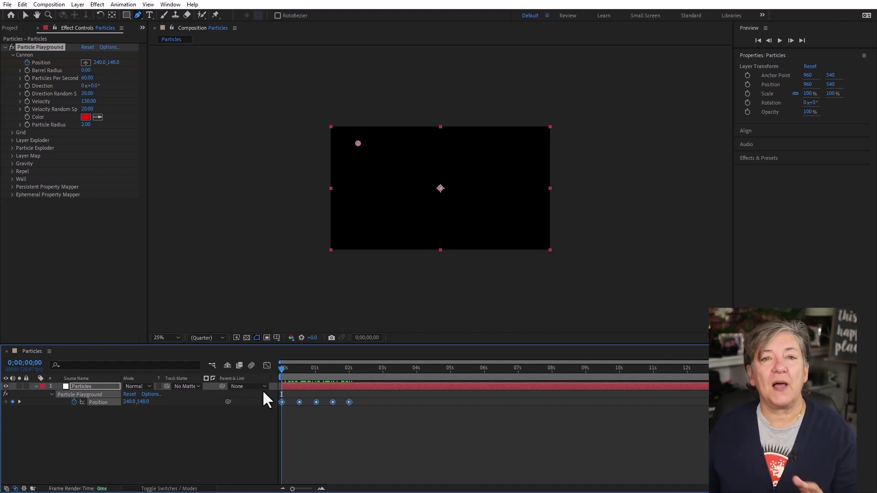
Stretch the Position keyframes to about 4.5 seconds and nudge the last one later.
{"action": "left_click", "coordinate": [369, 444]}
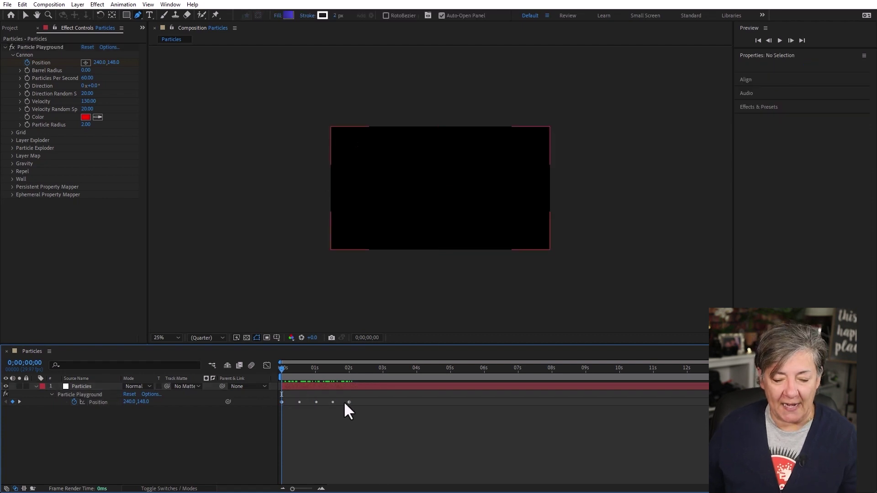
{"action": "left_click_drag", "start_coordinate": [349, 402], "coordinate": [431, 405]}
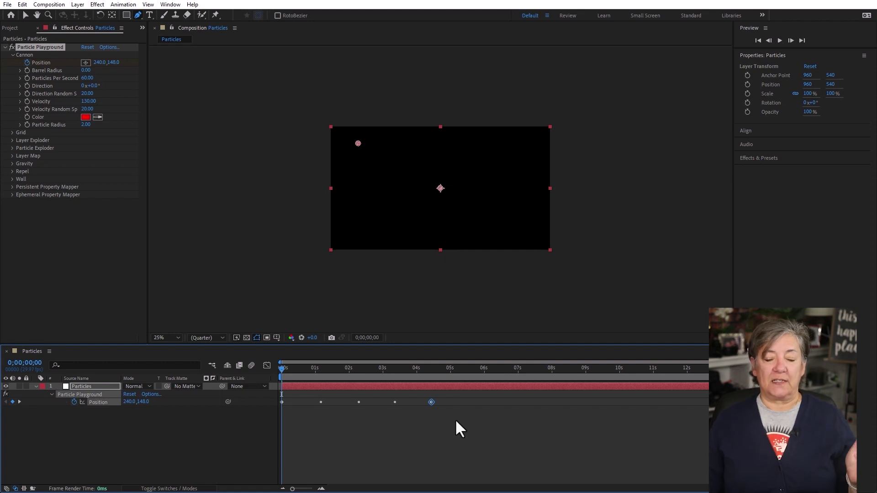
{"action": "left_click", "coordinate": [425, 413]}
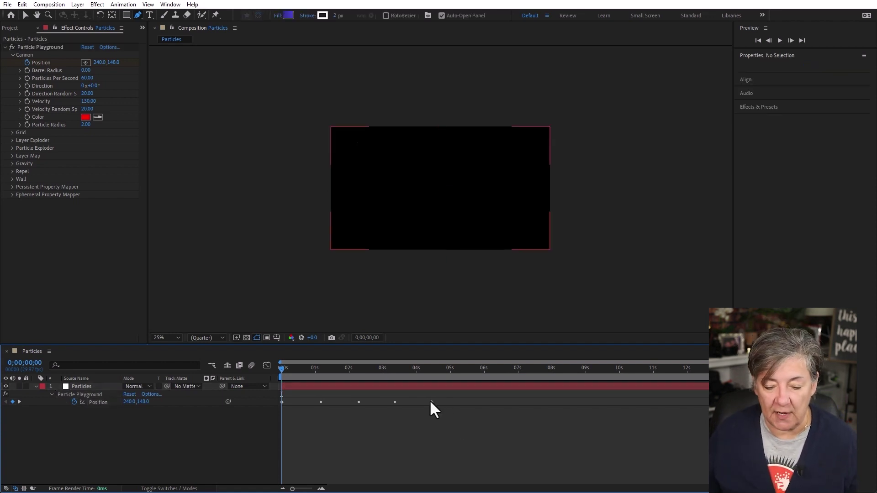
{"action": "mouse_move", "coordinate": [430, 401]}
{"action": "left_mouse_down"}
{"action": "mouse_move", "coordinate": [514, 401]}
{"action": "mouse_move", "coordinate": [374, 404]}
{"action": "mouse_move", "coordinate": [435, 403]}
{"action": "left_mouse_up"}
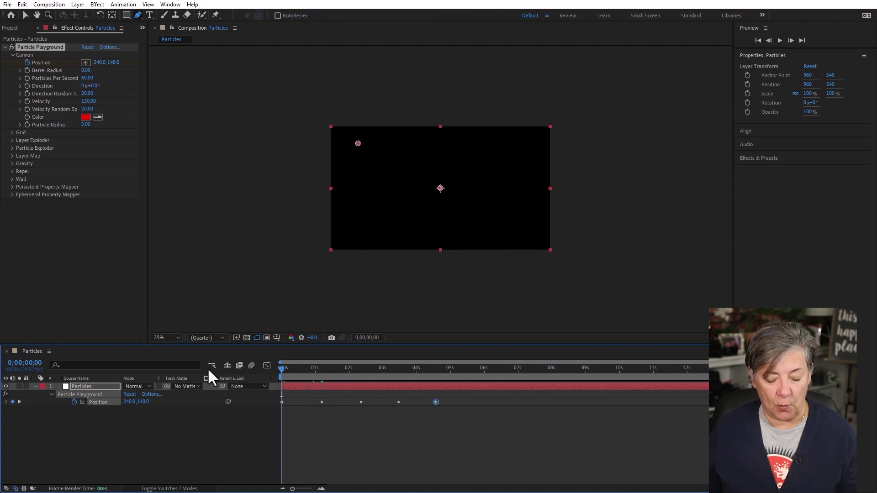
Preview the animation, then set the cannon's Barrel Radius to 5.
{"action": "key", "text": "space"}
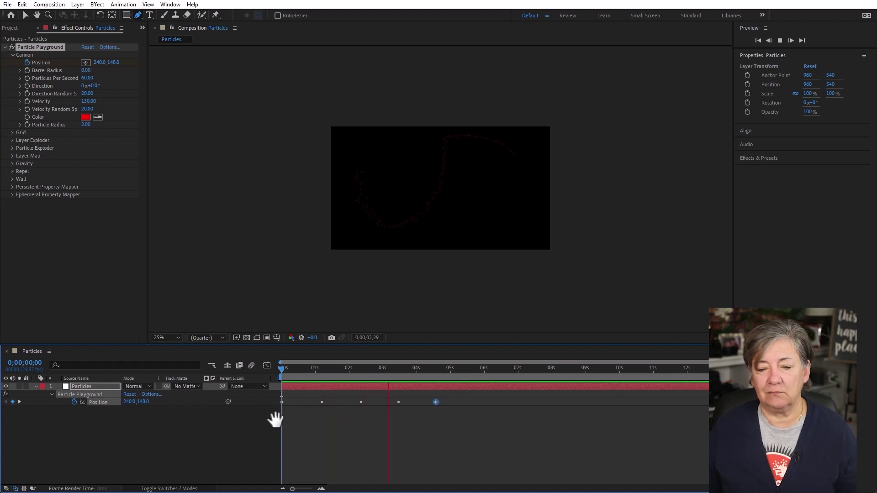
{"action": "key", "text": "space"}
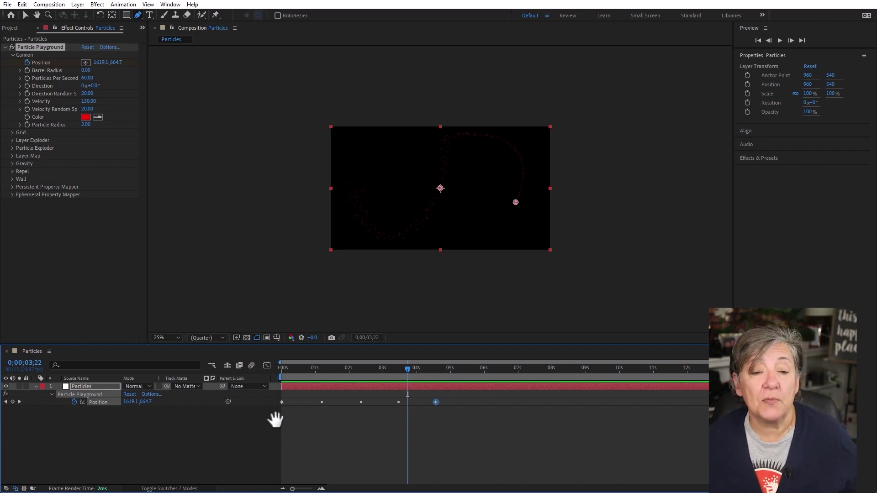
{"action": "key", "text": "Home"}
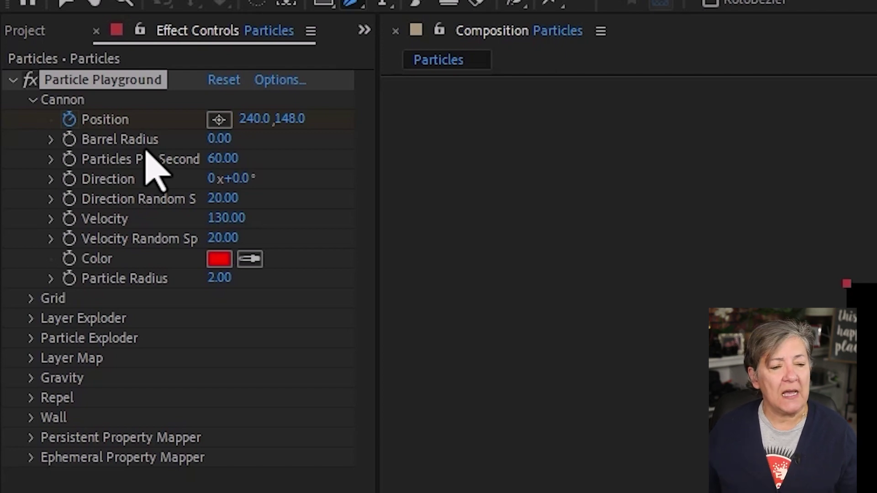
{"action": "left_click", "coordinate": [217, 138]}
{"action": "type", "text": "5"}
{"action": "key", "text": "Return"}
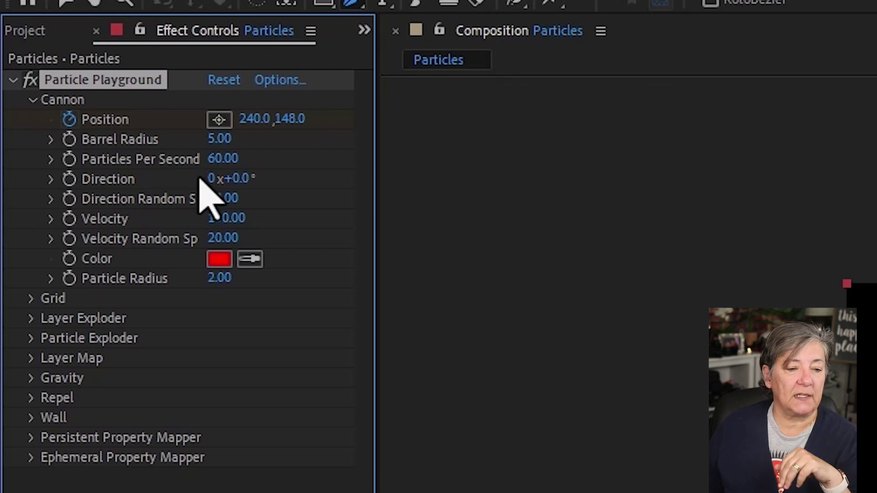
Raise Particles Per Second to 10000 and preview the dense stream.
{"action": "left_click_drag", "start_coordinate": [222, 159], "coordinate": [464, 158]}
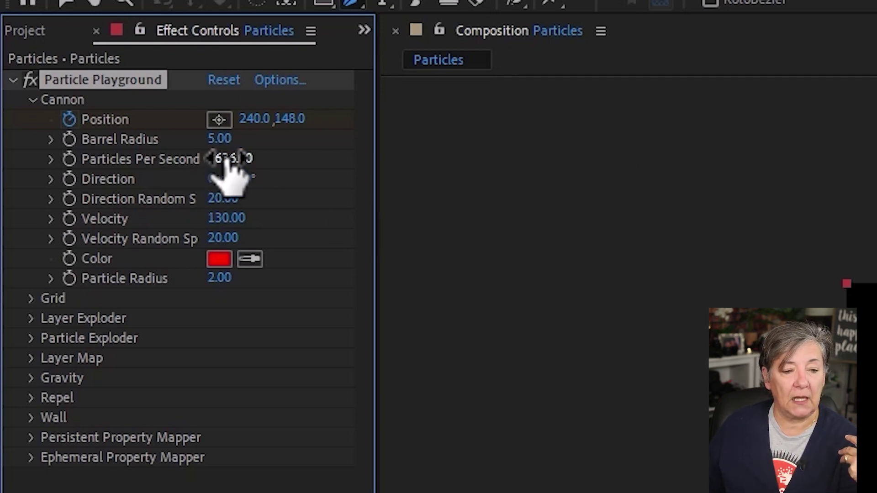
{"action": "left_click_drag", "start_coordinate": [228, 160], "coordinate": [331, 160]}
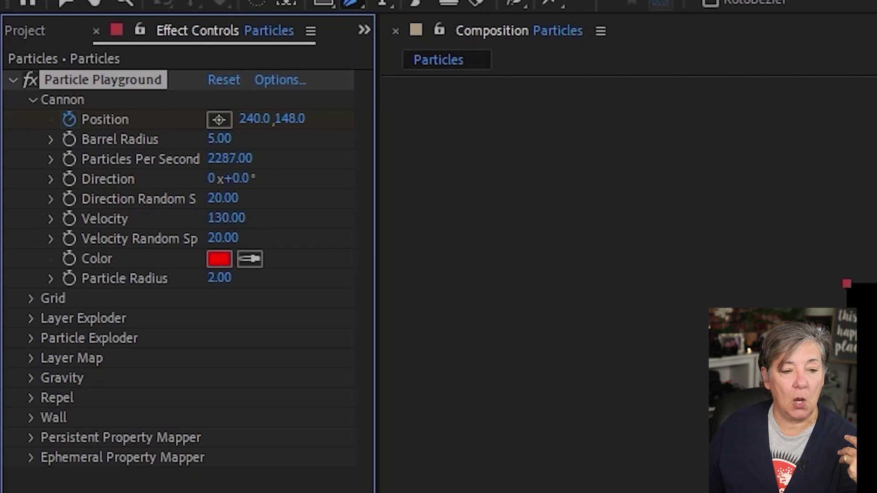
{"action": "left_click", "coordinate": [231, 159]}
{"action": "type", "text": "100"}
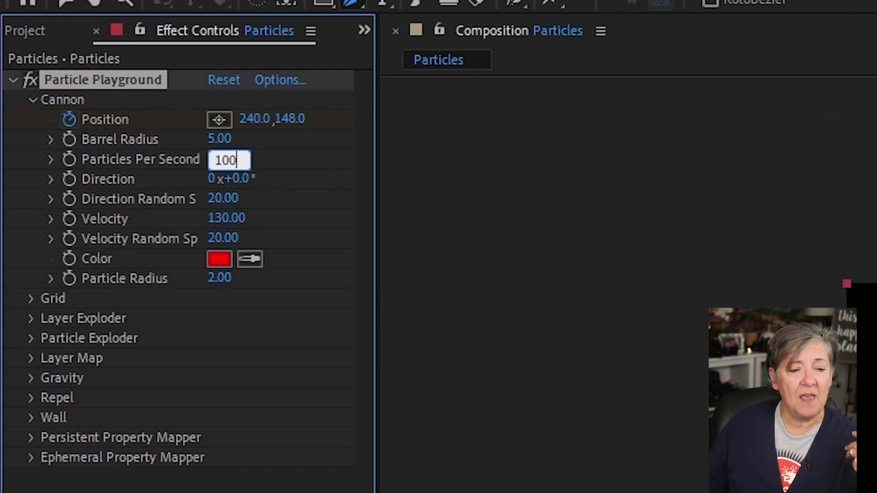
{"action": "type", "text": "00"}
{"action": "key", "text": "Return"}
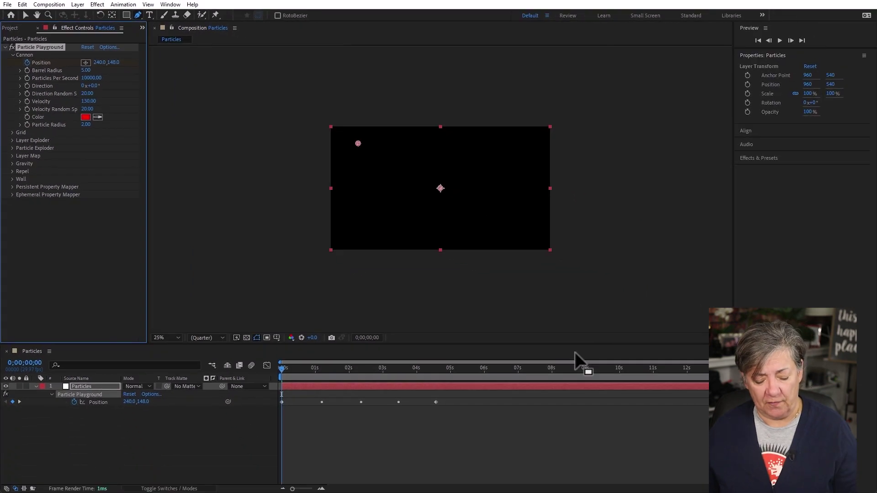
{"action": "key", "text": "space"}
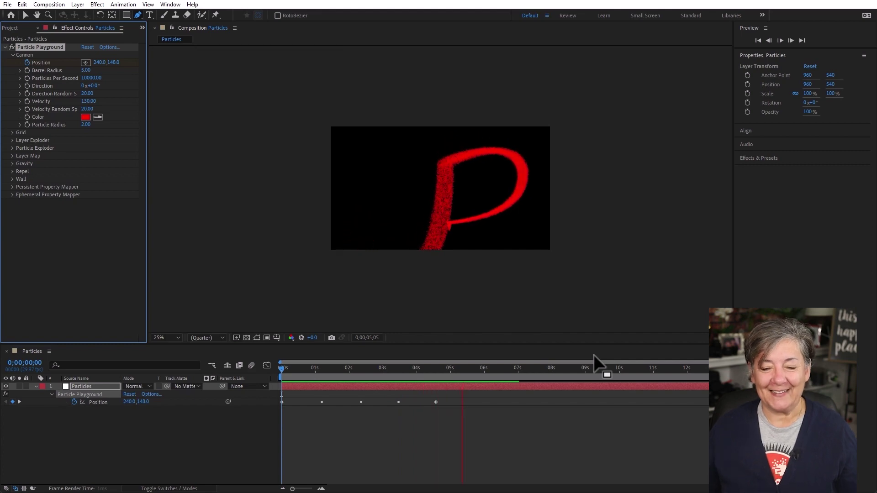
Give the cannon Direction a wiggle(2,120) expression and preview the meandering stream.
{"action": "key", "text": "space"}
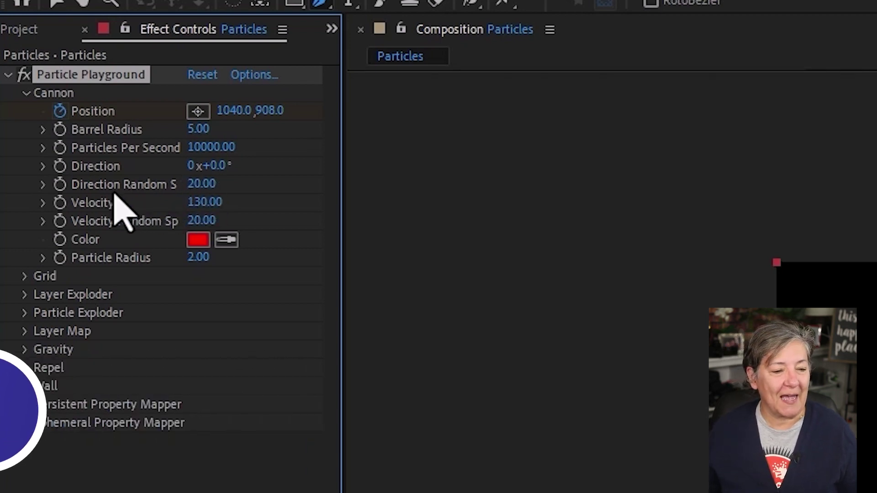
{"action": "left_click", "coordinate": [59, 167], "text": "alt"}
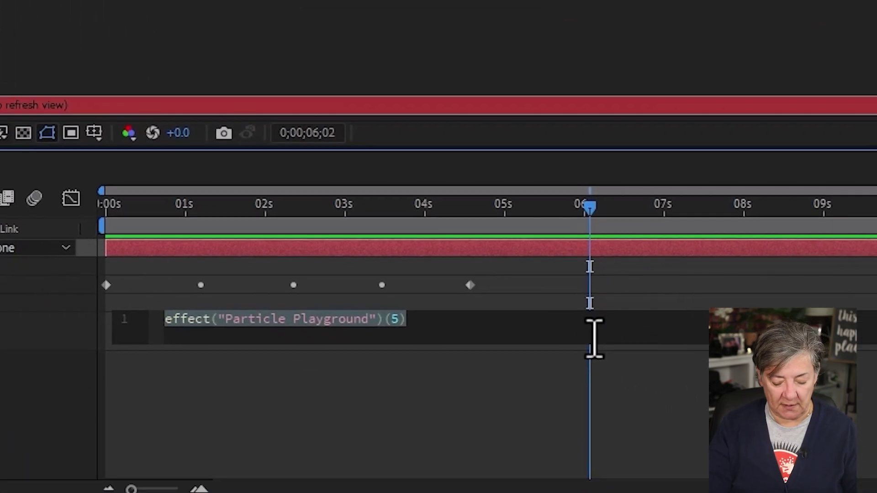
{"action": "type", "text": "wigg"}
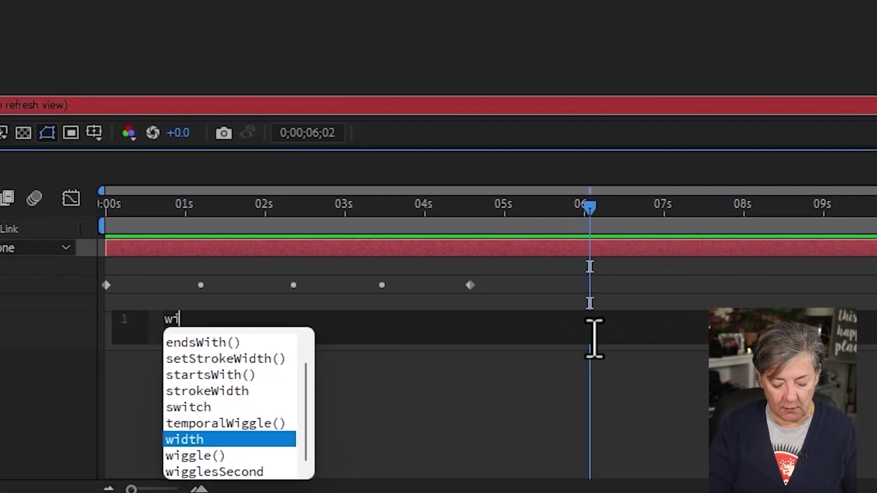
{"action": "type", "text": "le"}
{"action": "key", "text": "Return"}
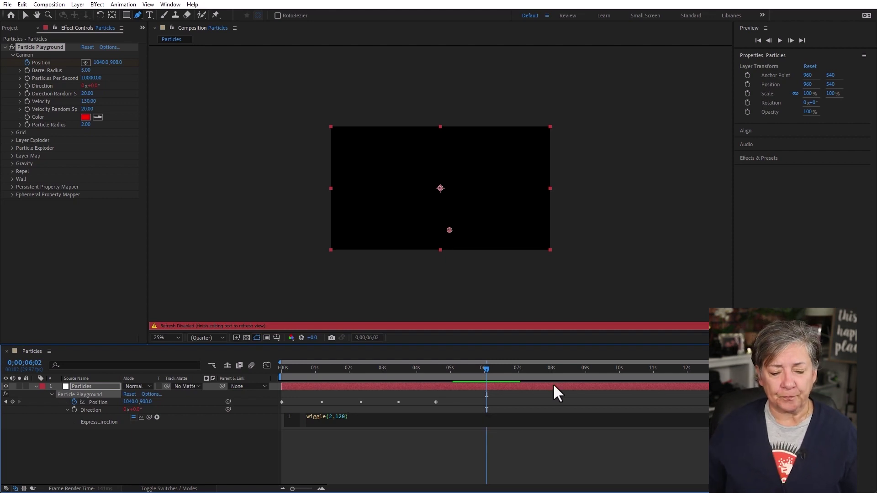
{"action": "left_click", "coordinate": [390, 455]}
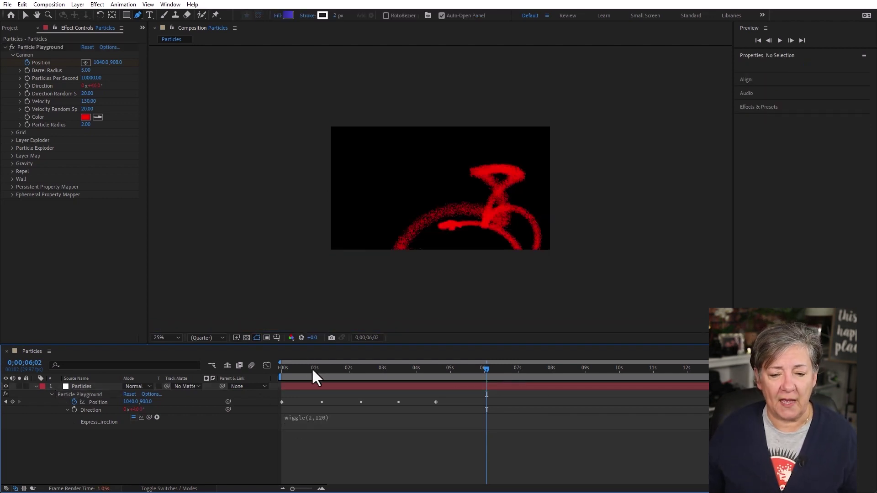
{"action": "left_click_drag", "start_coordinate": [311, 368], "coordinate": [191, 414]}
{"action": "key", "text": "space"}
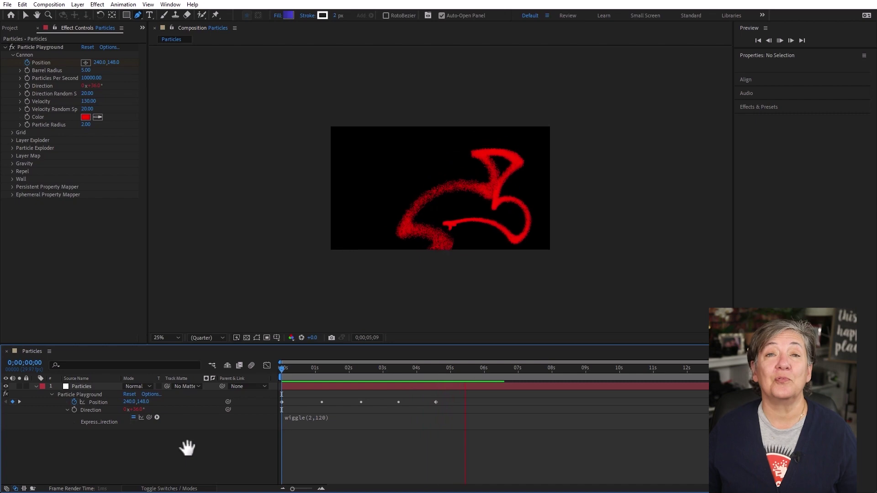
{"action": "key", "text": "space"}
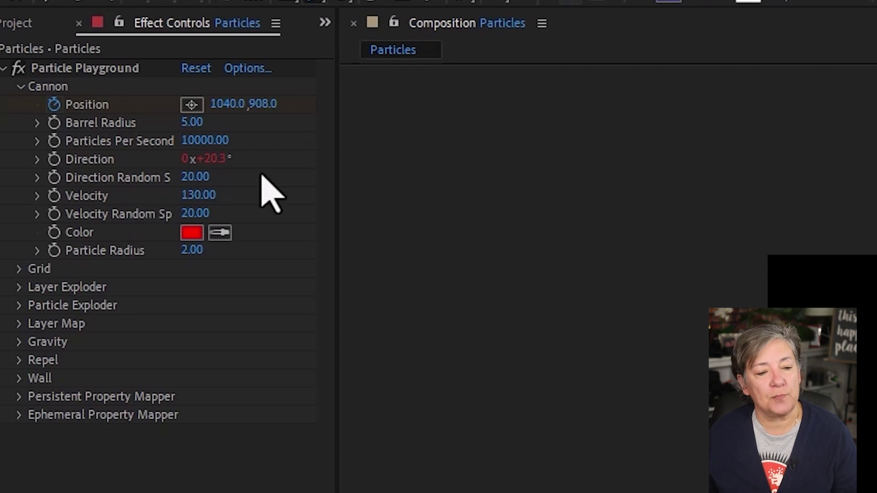
Raise Direction Random Spread from 20 to 144 and preview from the start.
{"action": "left_click_drag", "start_coordinate": [340, 209], "coordinate": [471, 229]}
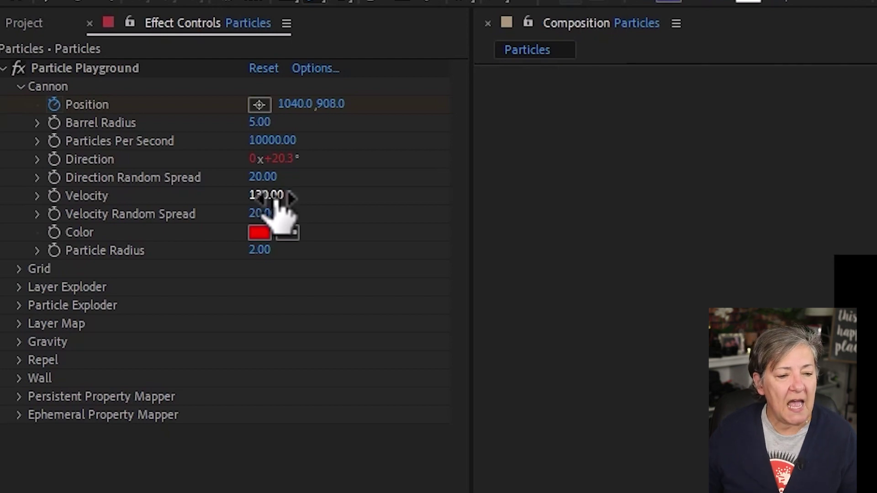
{"action": "left_click_drag", "start_coordinate": [267, 177], "coordinate": [397, 176]}
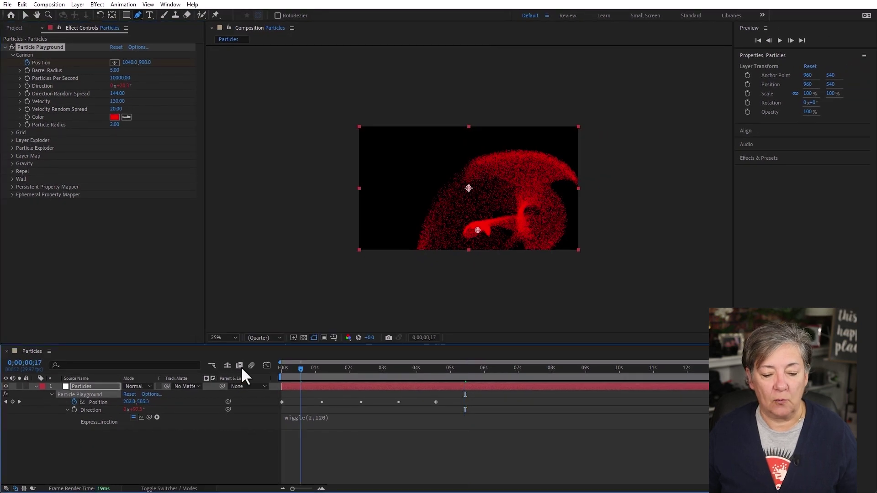
{"action": "key", "text": "Home"}
{"action": "key", "text": "space"}
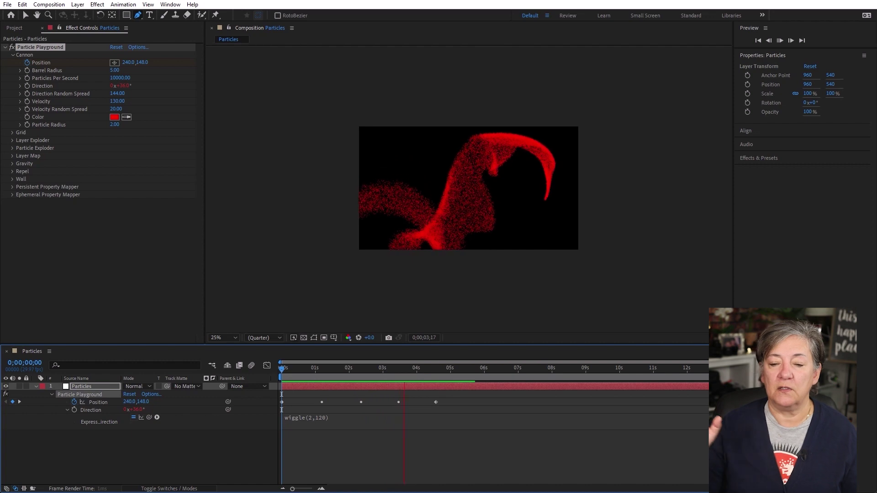
{"action": "key", "text": "space"}
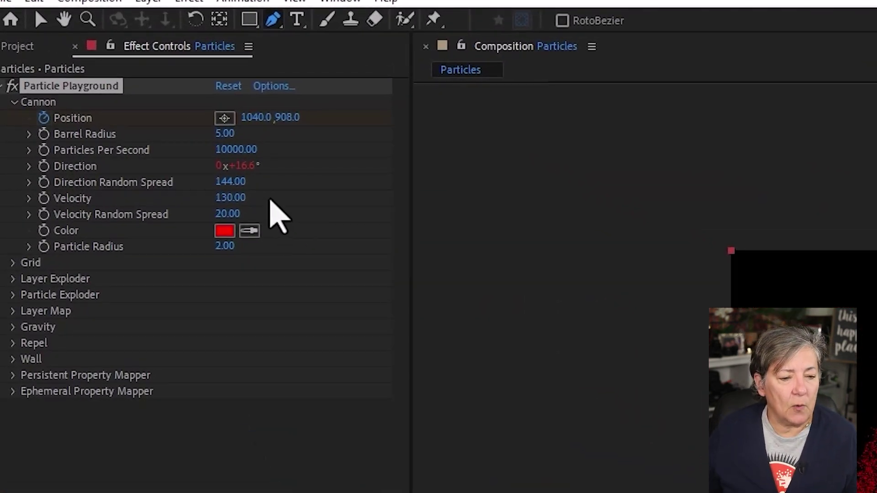
Enter 60 for Velocity Random Spread and preview the scattered spray.
{"action": "left_click_drag", "start_coordinate": [239, 215], "coordinate": [266, 213]}
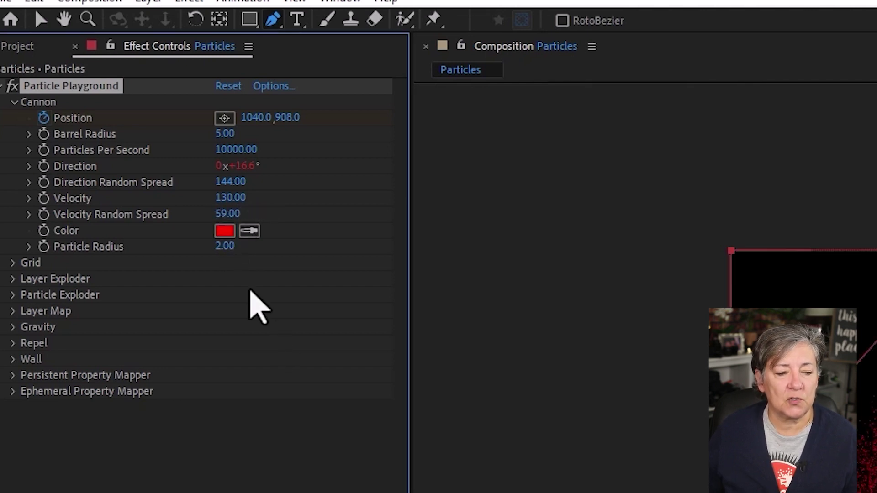
{"action": "left_click", "coordinate": [231, 214]}
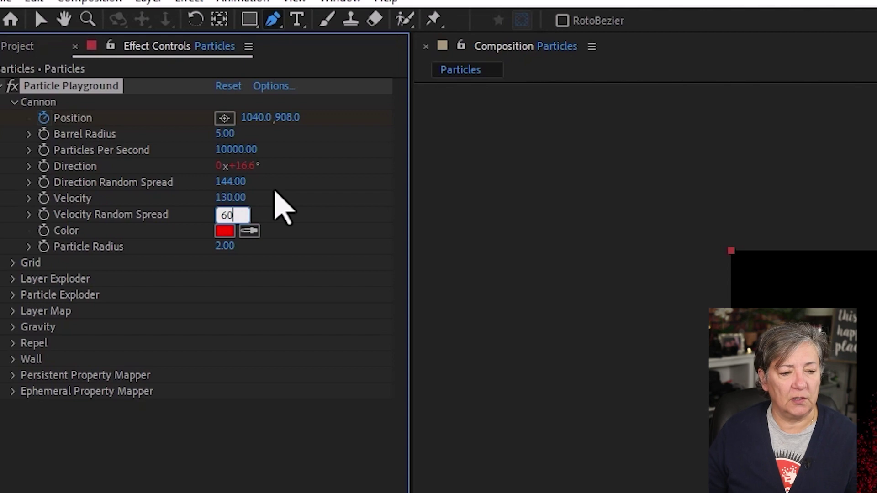
{"action": "type", "text": "60"}
{"action": "key", "text": "Return"}
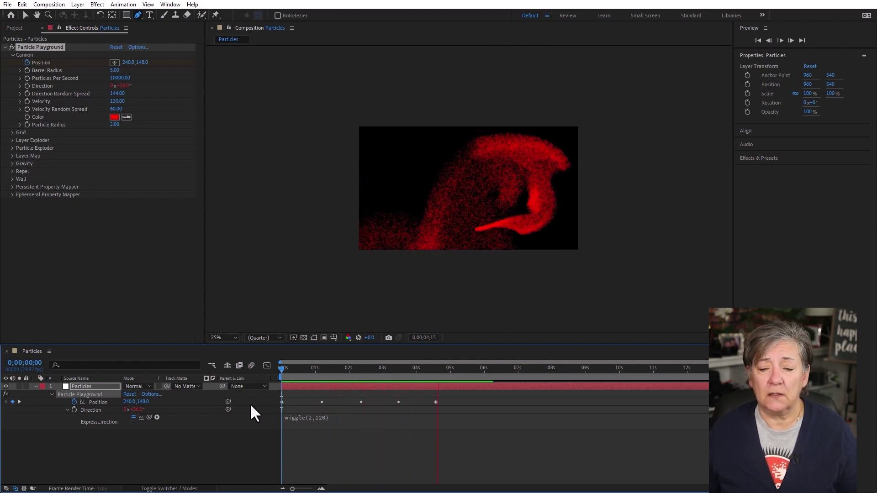
{"action": "key", "text": "space"}
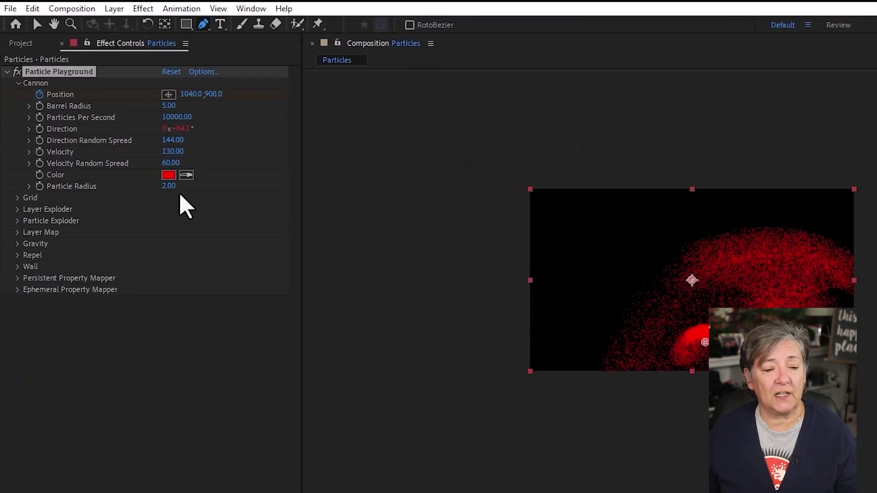
Change the cannon's particle colour to white.
{"action": "left_click", "coordinate": [173, 176]}
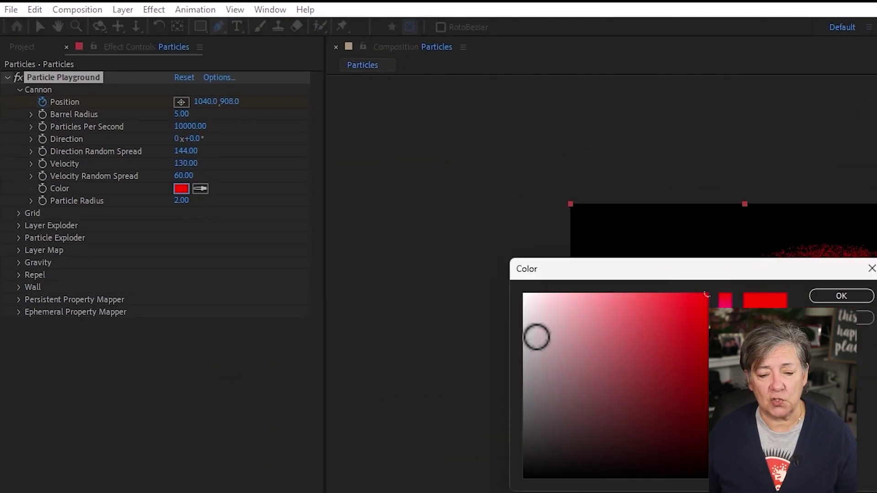
{"action": "left_click_drag", "start_coordinate": [537, 338], "coordinate": [425, 261]}
{"action": "left_click", "coordinate": [839, 295]}
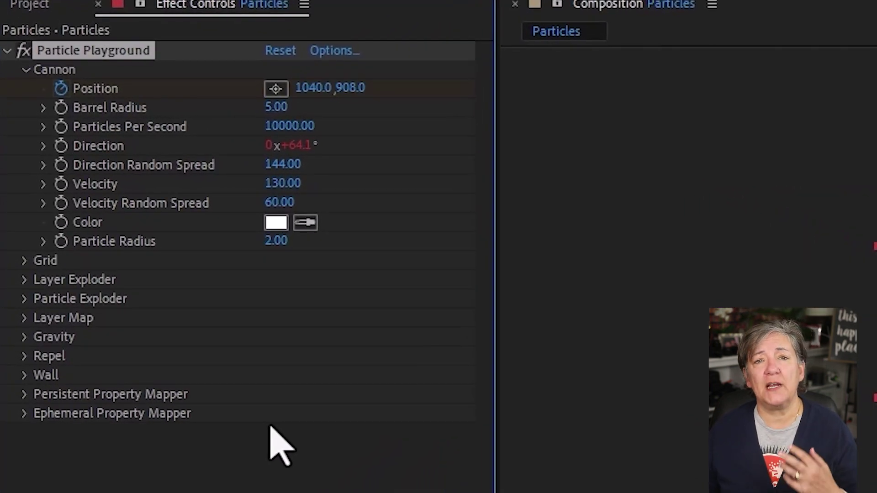
Set Particle Radius to 4 and play the preview from the start.
{"action": "left_click", "coordinate": [277, 240]}
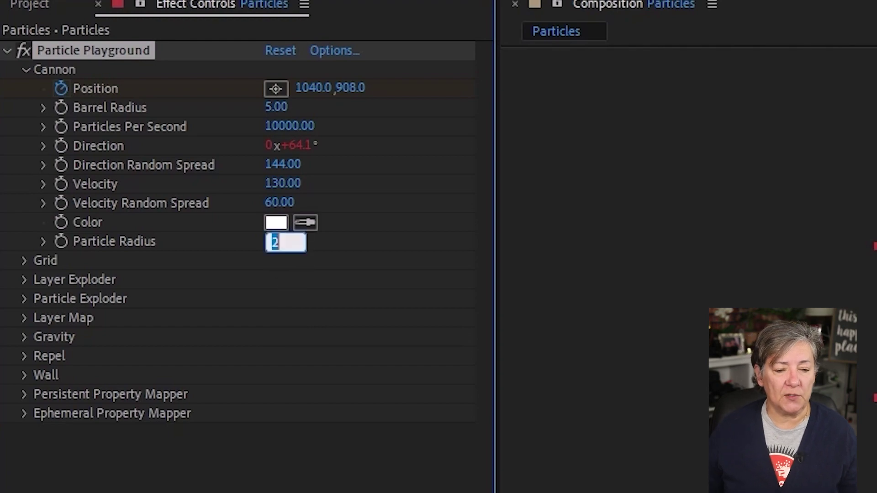
{"action": "key", "text": "Return"}
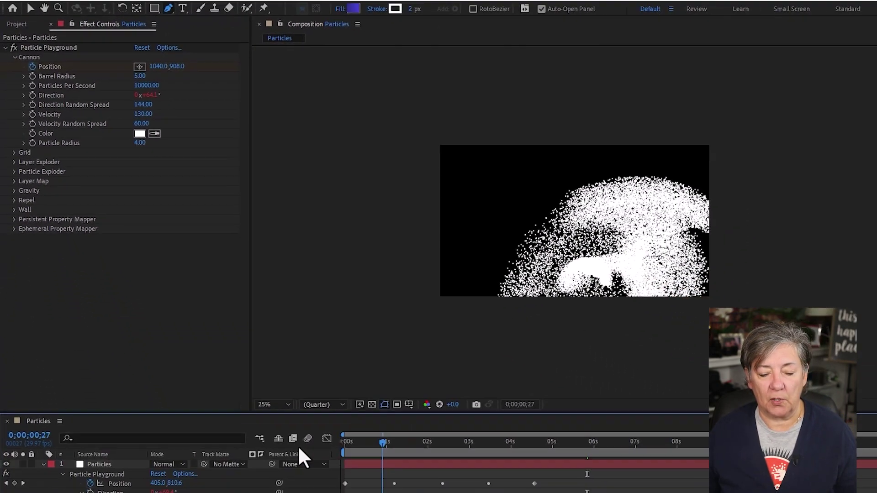
{"action": "key", "text": "Home"}
{"action": "key", "text": "space"}
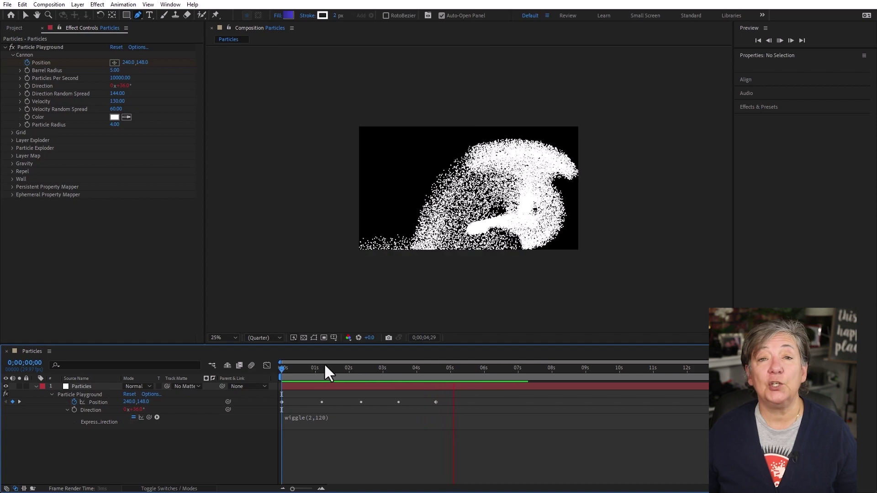
Keyframe particle Color white at frame 0 and yellow at 4 seconds, then preview.
{"action": "key", "text": "space"}
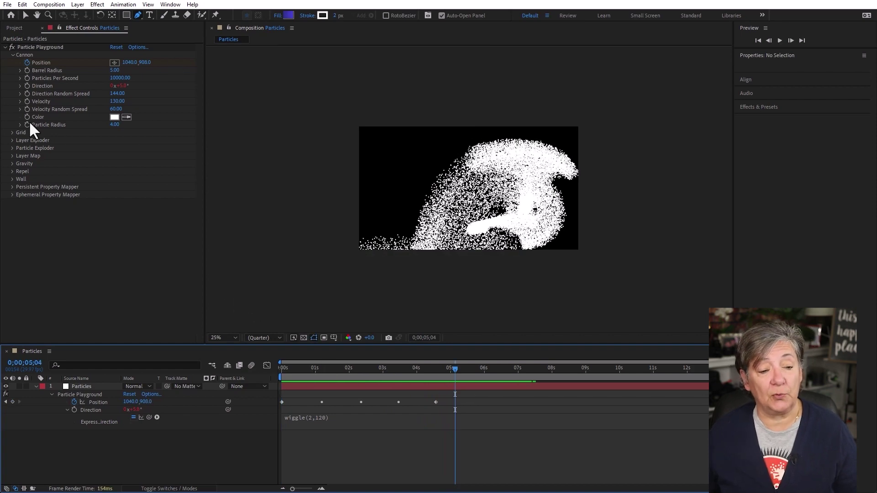
{"action": "key", "text": "Home"}
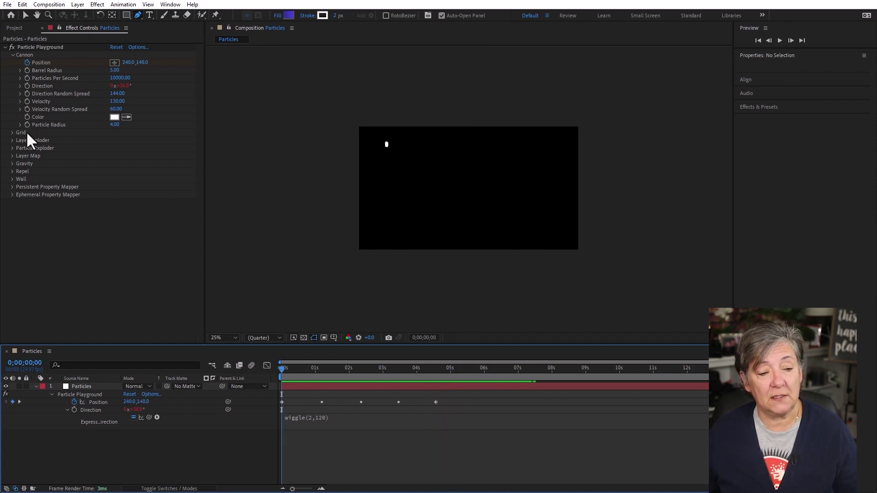
{"action": "left_click", "coordinate": [27, 117]}
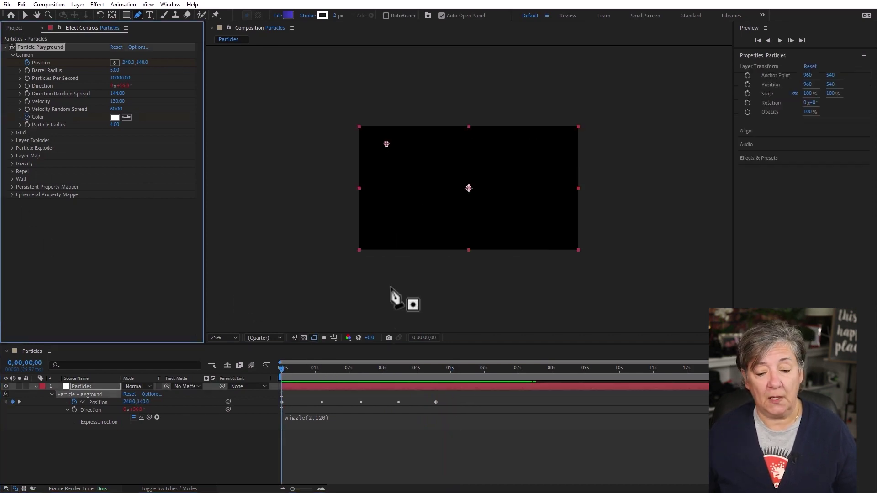
{"action": "left_click", "coordinate": [416, 370]}
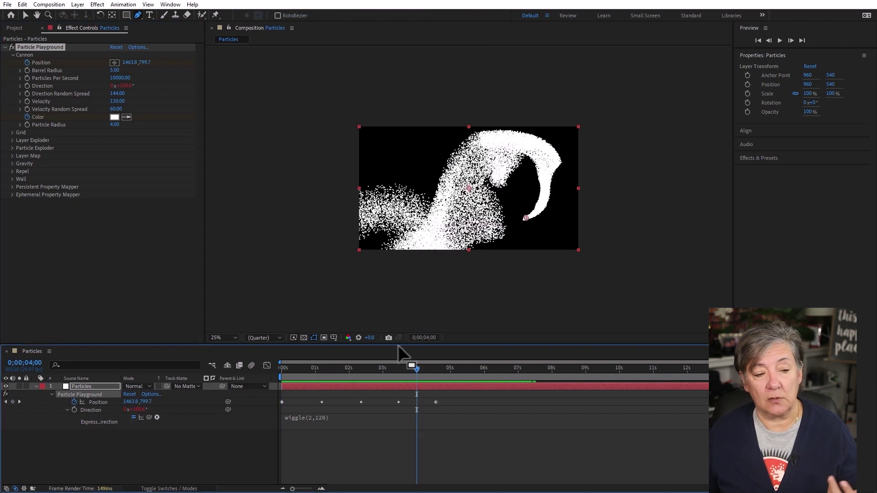
{"action": "left_click", "coordinate": [114, 117]}
{"action": "left_click", "coordinate": [456, 283]}
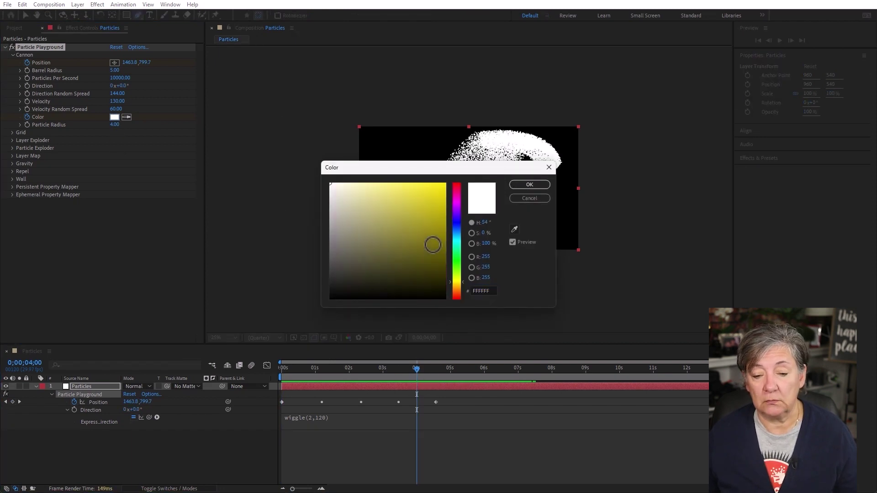
{"action": "left_click", "coordinate": [433, 201]}
{"action": "left_click", "coordinate": [547, 183]}
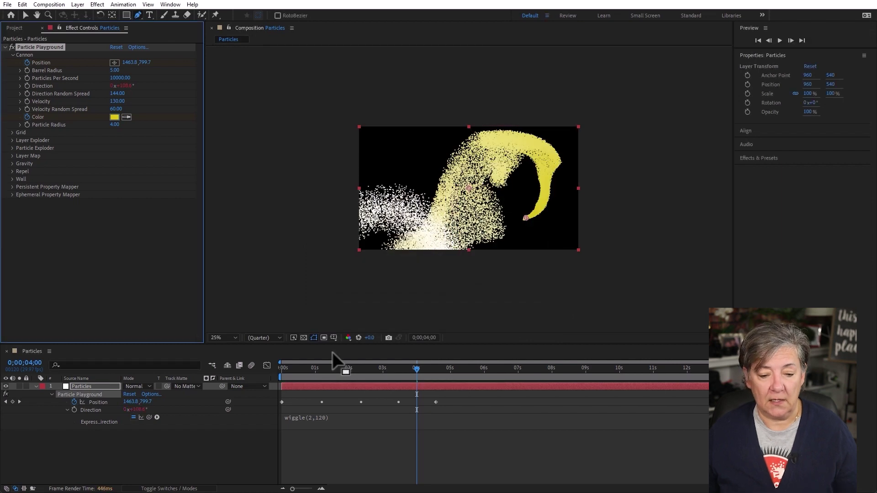
{"action": "key", "text": "ctrl+z"}
{"action": "key", "text": "Home"}
{"action": "key", "text": "space"}
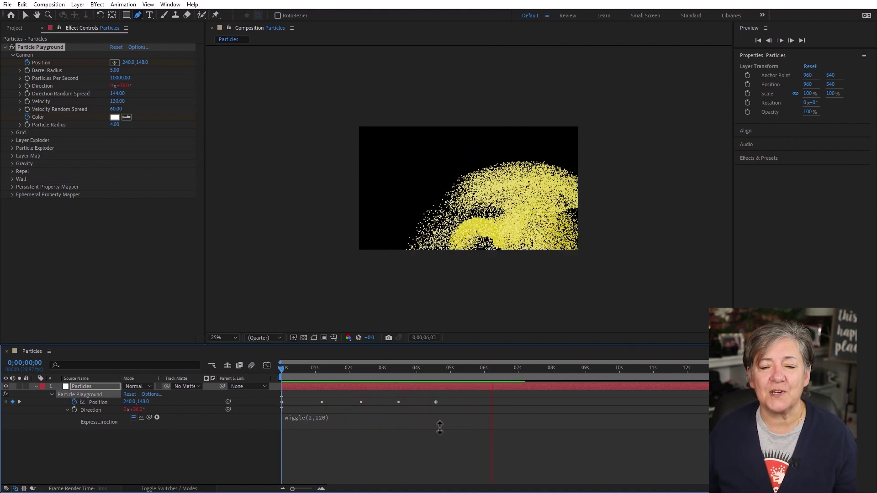
{"action": "key", "text": "space"}
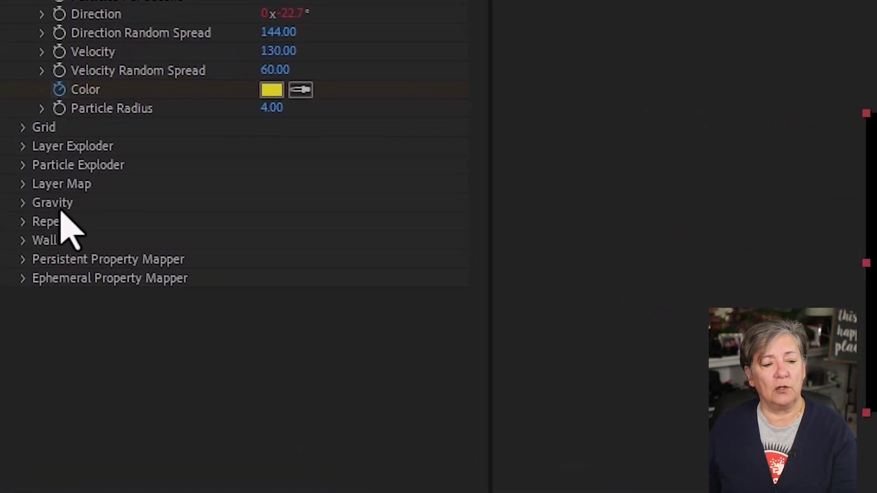
Set the Gravity Force to 50 and preview the spray turning yellow.
{"action": "left_click", "coordinate": [25, 206]}
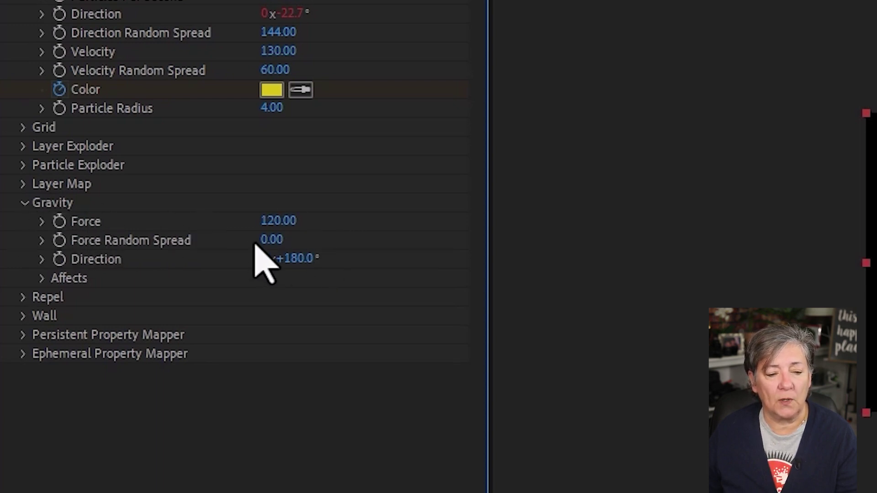
{"action": "left_click", "coordinate": [278, 221]}
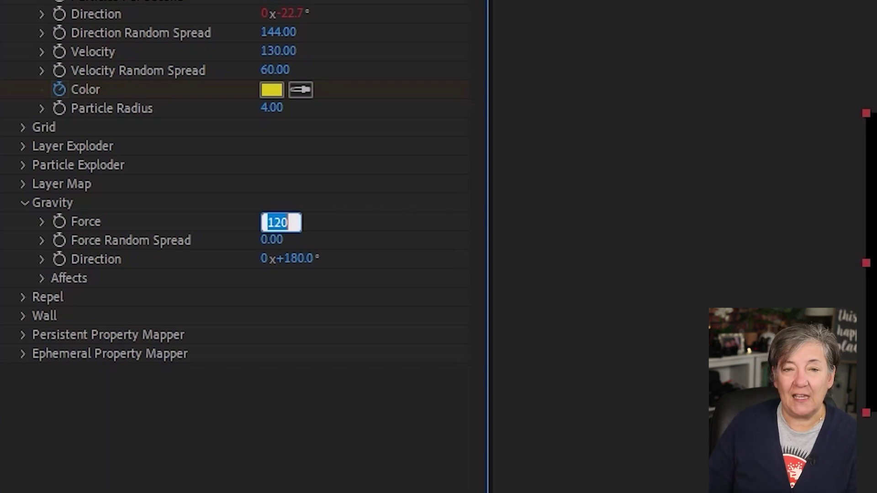
{"action": "key", "text": "Return"}
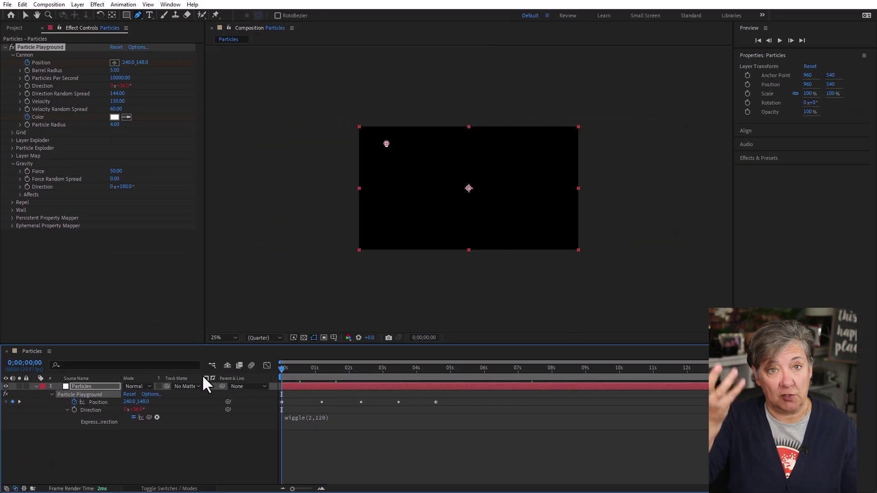
{"action": "key", "text": "space"}
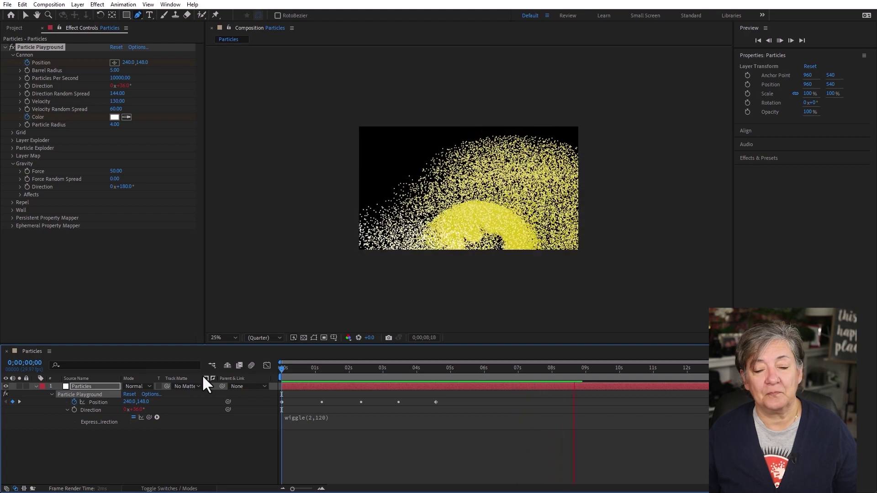
{"action": "key", "text": "space"}
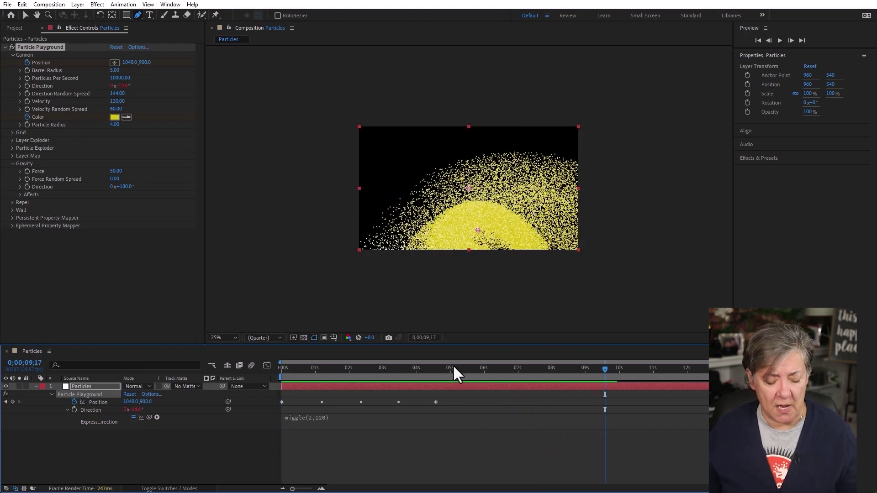
At the last Position keyframe, keyframe Particles Per Second from 10000 down to 0.
{"action": "left_click", "coordinate": [438, 369]}
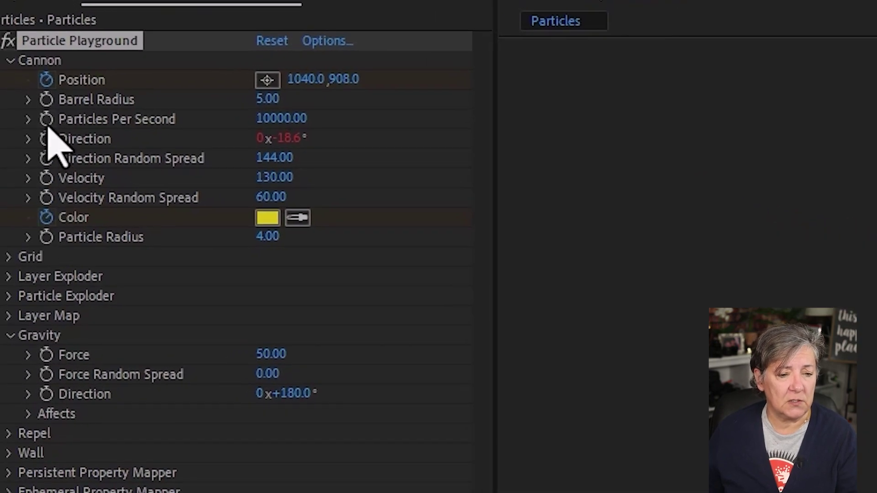
{"action": "left_click", "coordinate": [46, 119]}
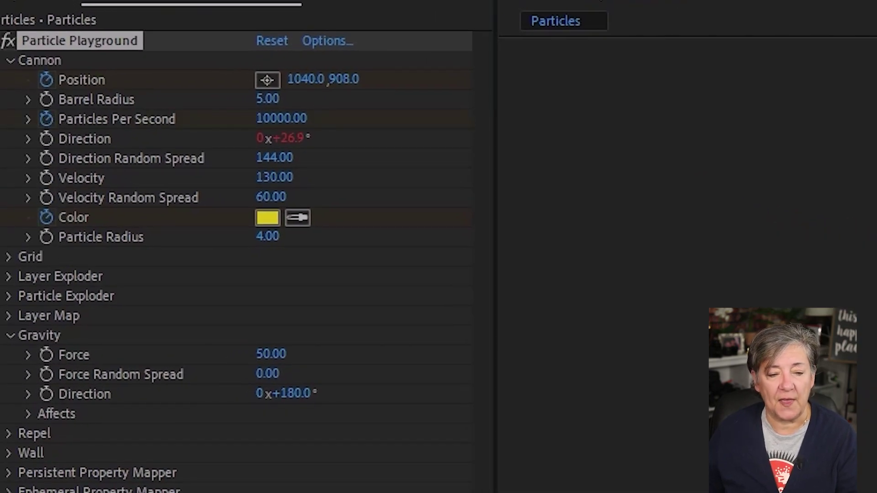
{"action": "left_click", "coordinate": [279, 120]}
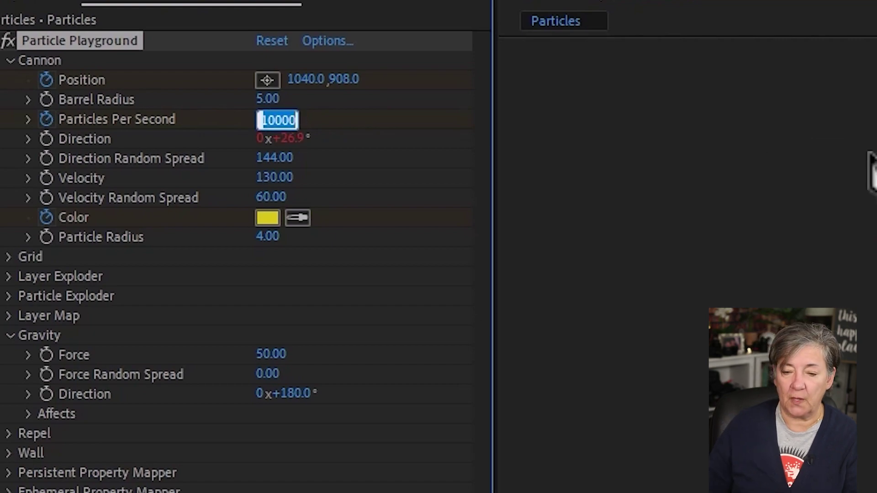
{"action": "type", "text": "0"}
{"action": "key", "text": "Return"}
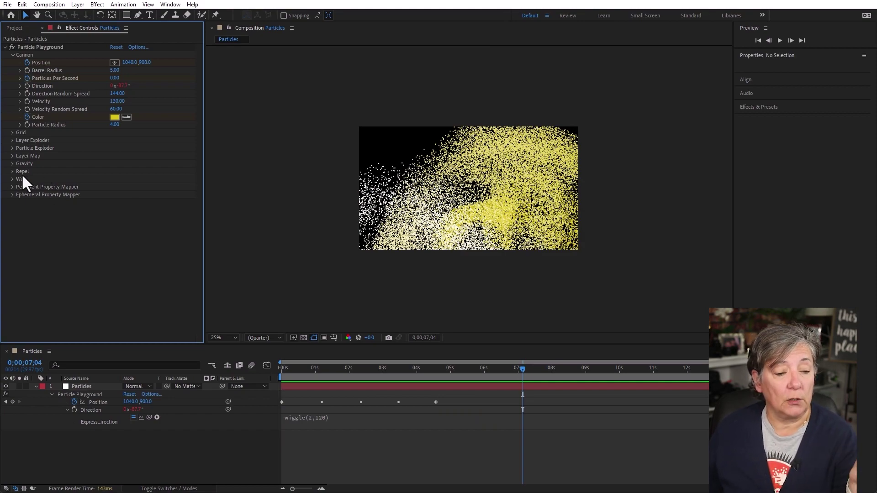
Draw a line mask on the particle layer, use Mask 1 as the Wall Boundary, and preview.
{"action": "left_click", "coordinate": [13, 179]}
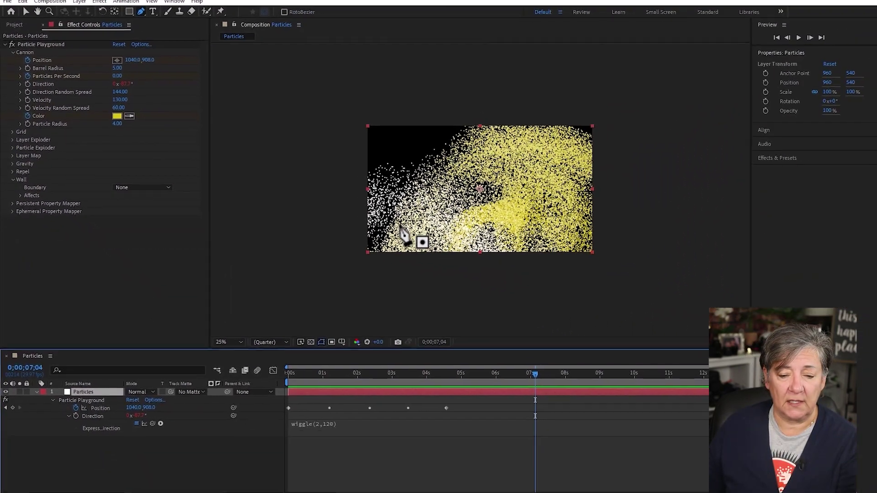
{"action": "left_click", "coordinate": [390, 223]}
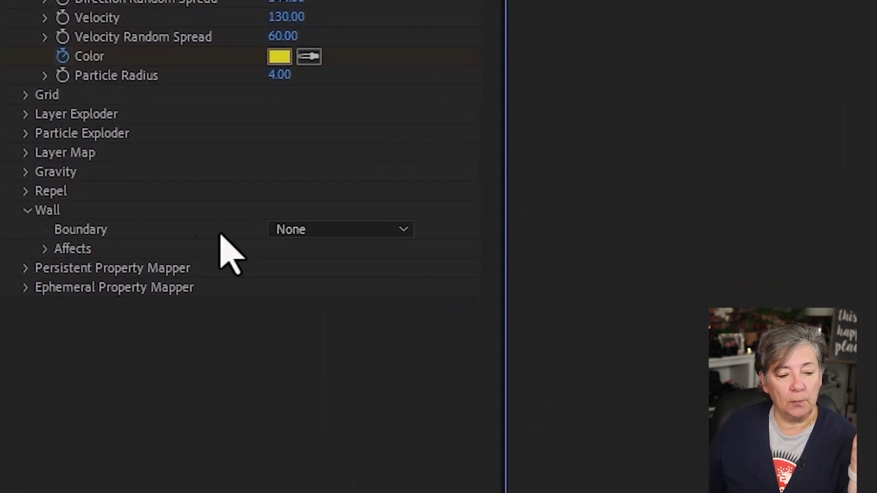
{"action": "left_click", "coordinate": [296, 231]}
{"action": "left_click", "coordinate": [360, 287]}
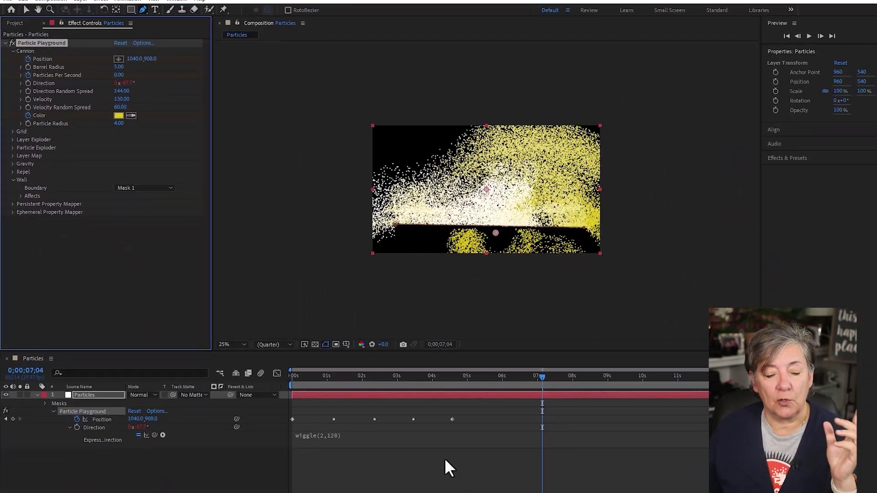
{"action": "key", "text": "Home"}
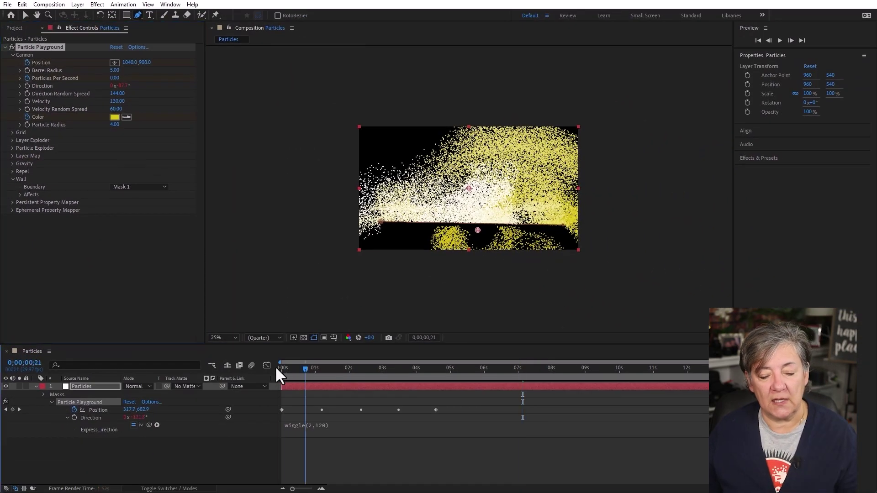
{"action": "key", "text": "space"}
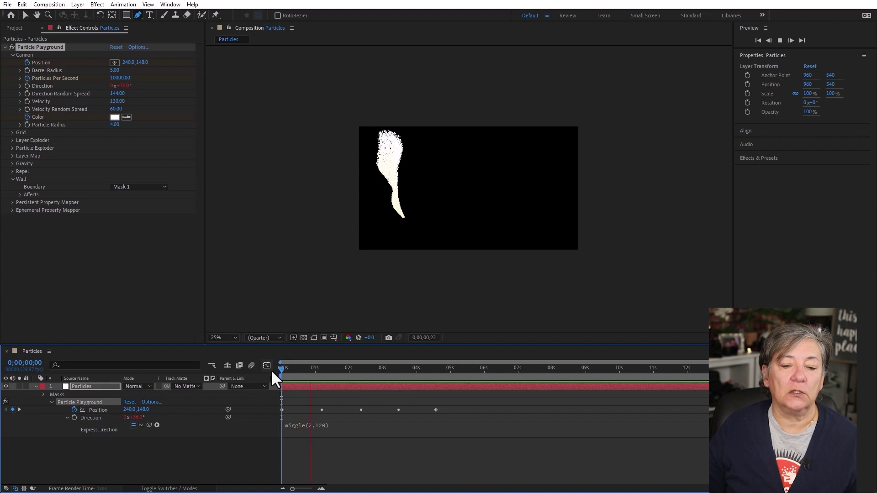
{"action": "key", "text": "space"}
Set the Wall Boundary back to None.
{"action": "key", "text": "g"}
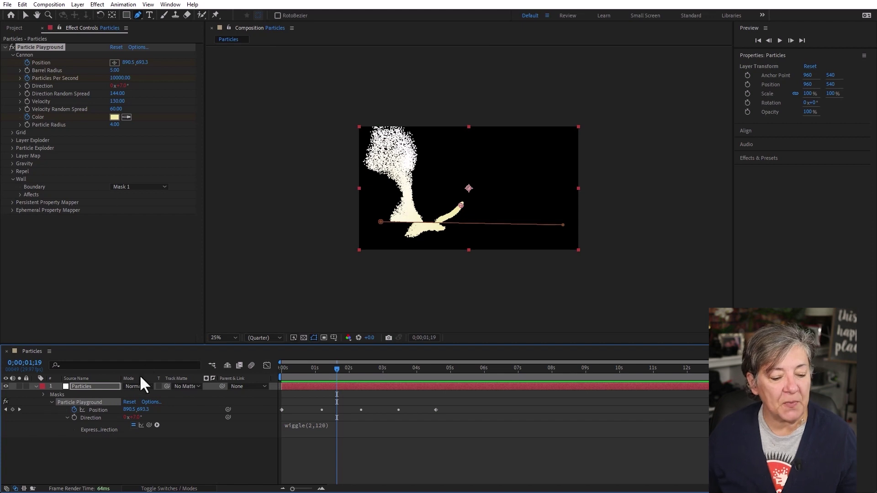
{"action": "left_click", "coordinate": [122, 188]}
{"action": "left_click", "coordinate": [135, 196]}
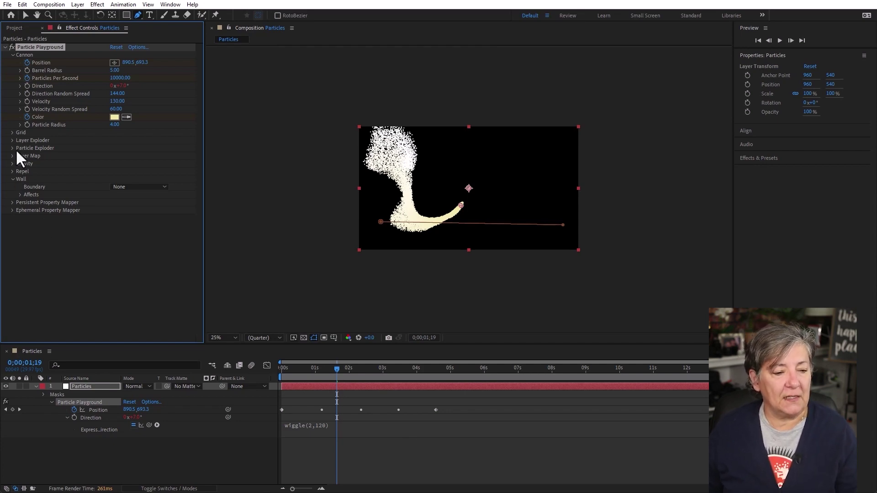
Choose the Star tool and set the new shape's stroke to None.
{"action": "left_click", "coordinate": [12, 179]}
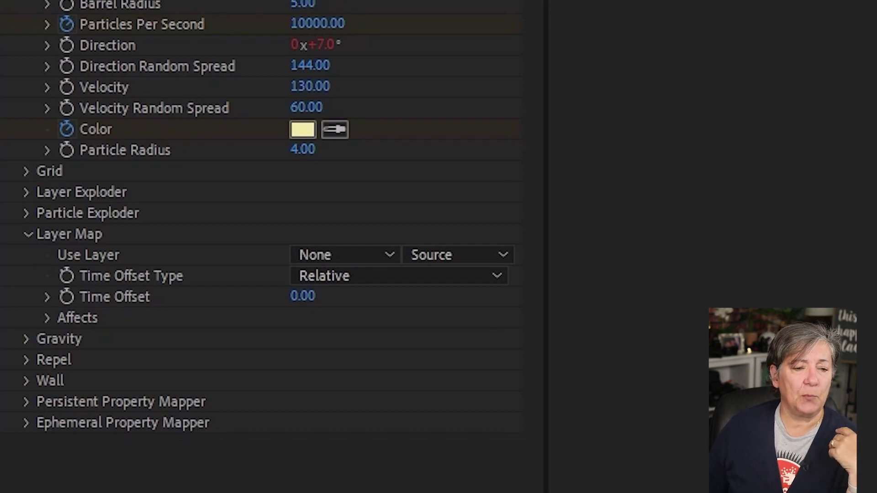
{"action": "left_click", "coordinate": [127, 15]}
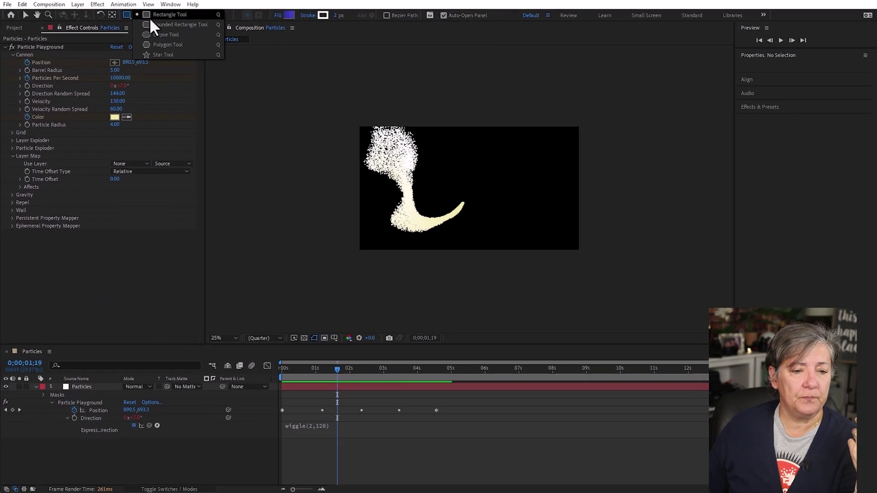
{"action": "left_click", "coordinate": [163, 54]}
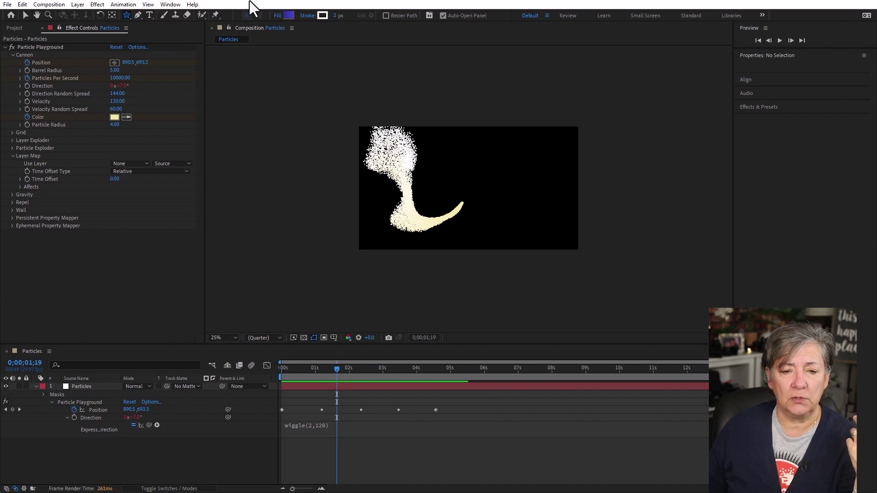
{"action": "left_click", "coordinate": [307, 16]}
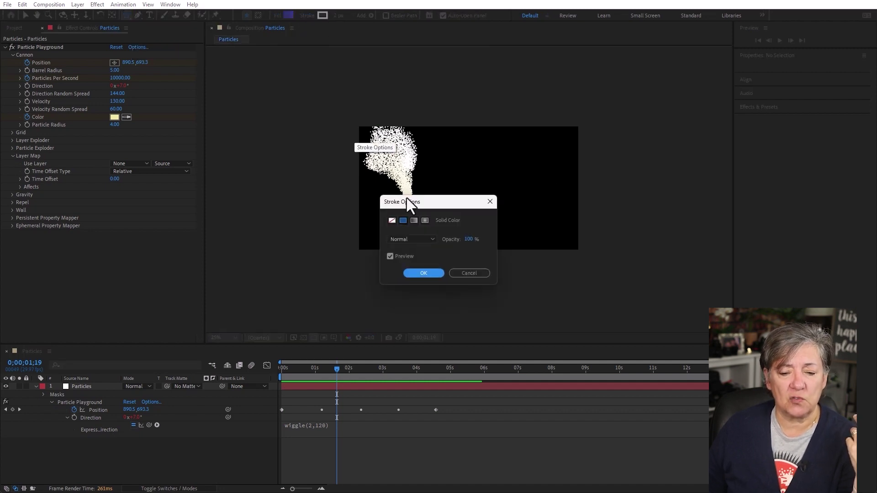
{"action": "left_click", "coordinate": [391, 221]}
{"action": "left_click", "coordinate": [423, 273]}
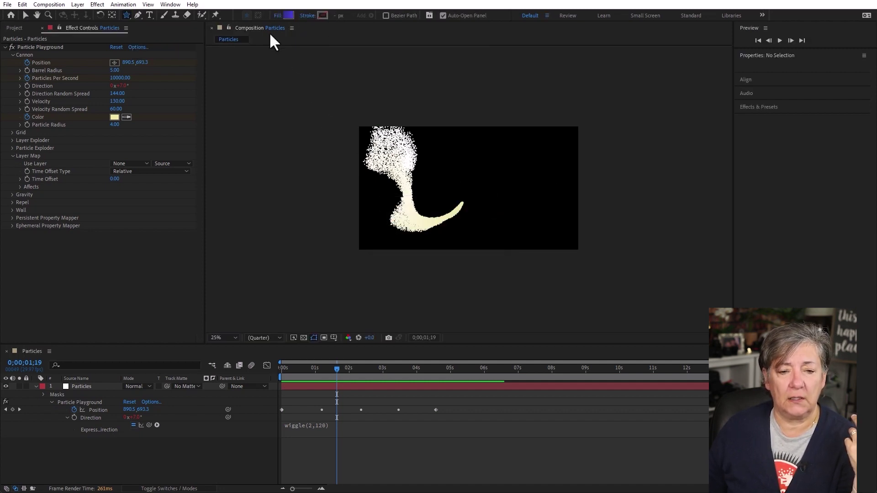
Give the star a solid bright yellow fill, starting from colour FFDA10.
{"action": "left_click", "coordinate": [287, 15]}
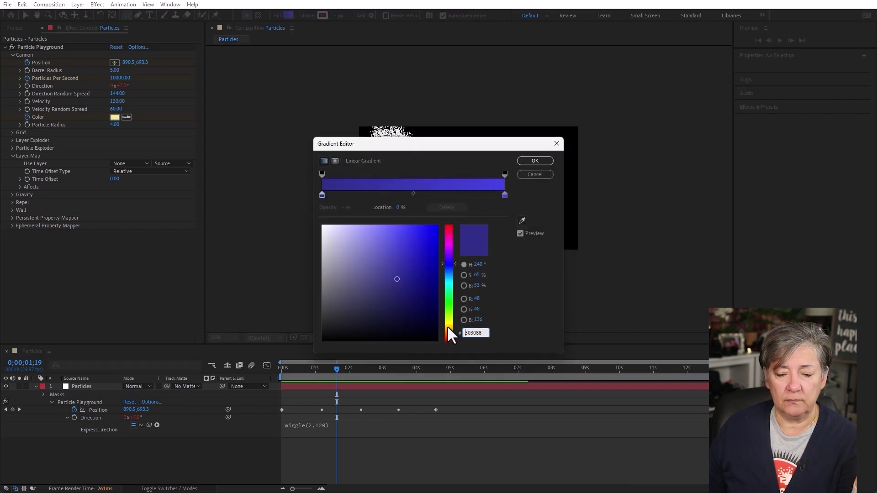
{"action": "type", "text": "FFDA10"}
{"action": "key", "text": "Return"}
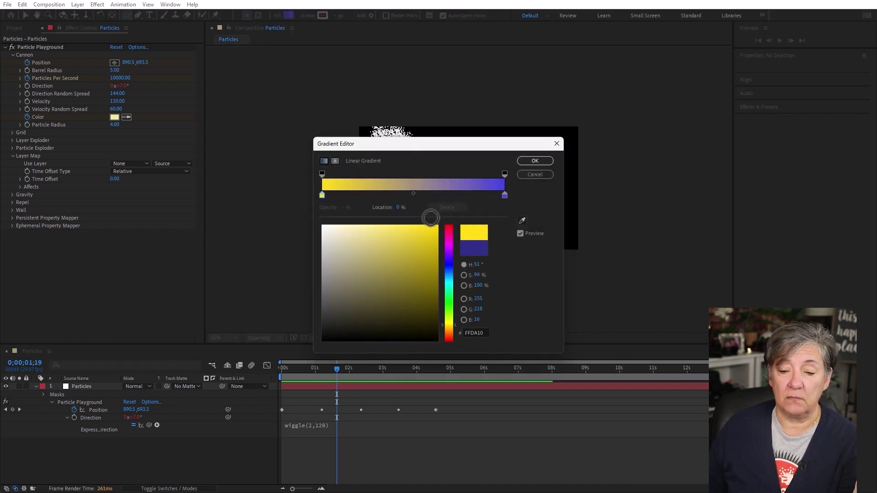
{"action": "left_click", "coordinate": [537, 162]}
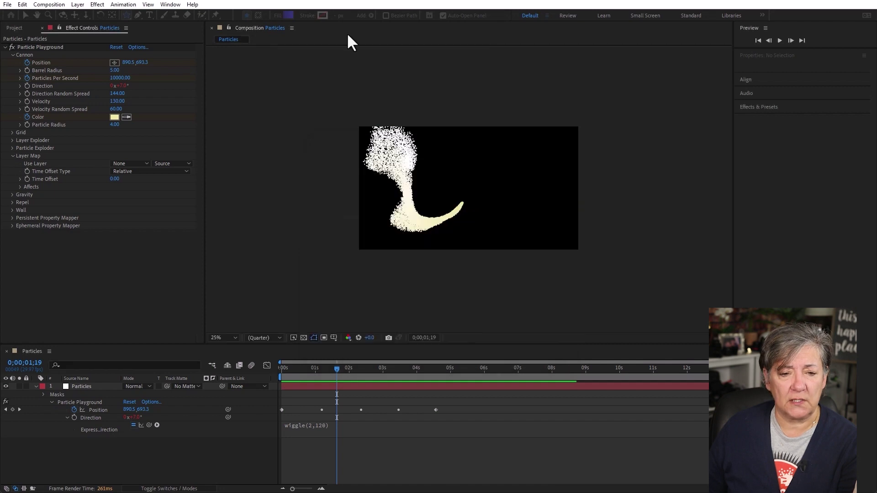
{"action": "left_click", "coordinate": [278, 16]}
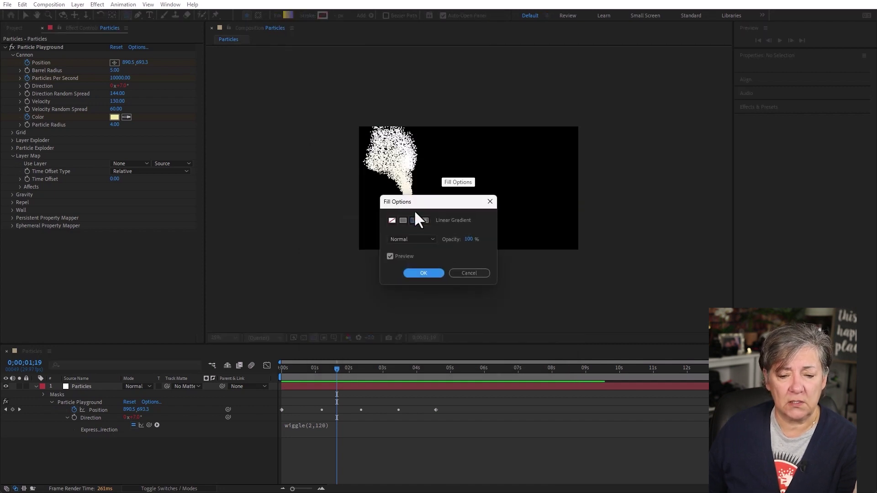
{"action": "left_click", "coordinate": [424, 272]}
{"action": "left_click", "coordinate": [289, 15]}
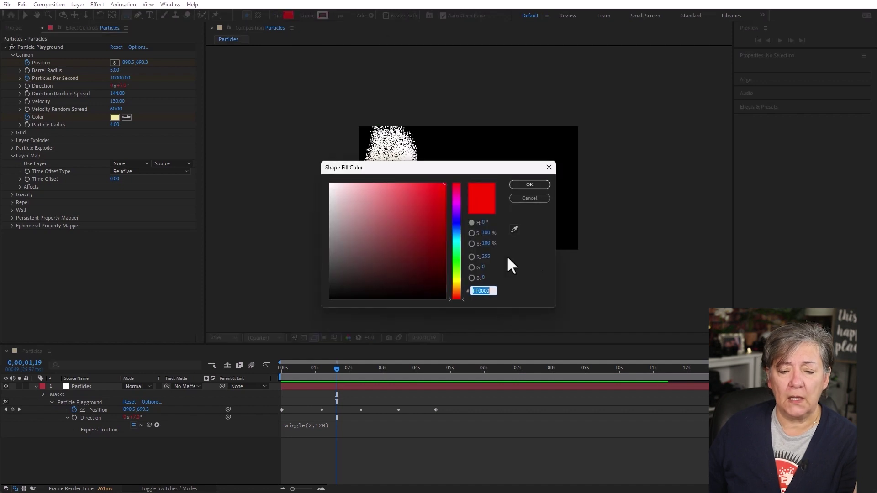
{"action": "left_click", "coordinate": [455, 280]}
{"action": "left_click_drag", "start_coordinate": [432, 199], "coordinate": [469, 188]}
{"action": "left_click", "coordinate": [545, 184]}
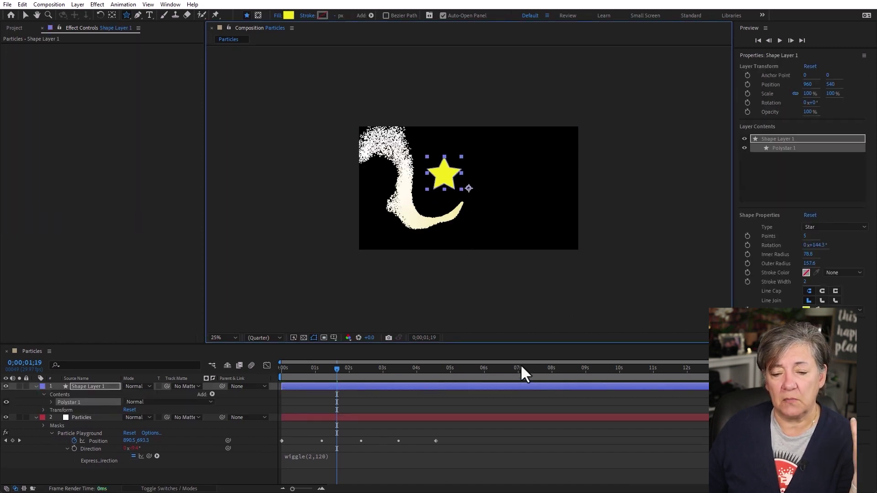
Move the shape layer's anchor point to the centre of the star.
{"action": "left_click", "coordinate": [83, 386]}
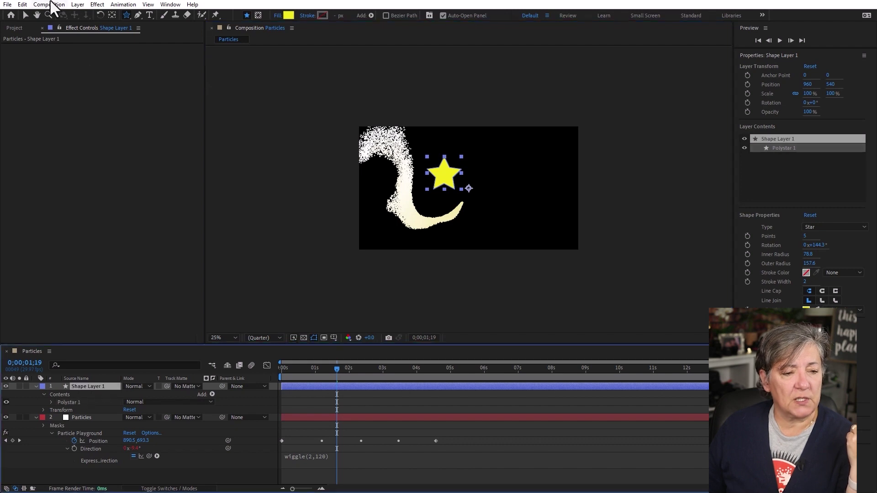
{"action": "left_click", "coordinate": [24, 15]}
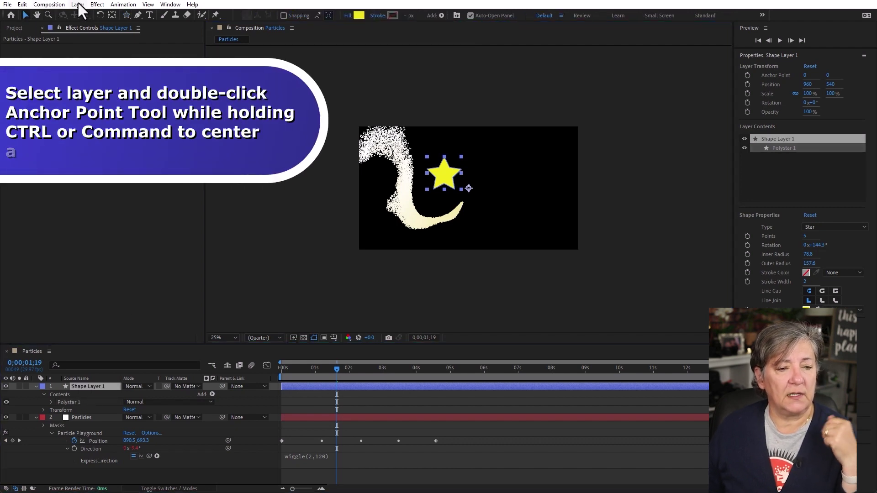
{"action": "left_click", "coordinate": [112, 15]}
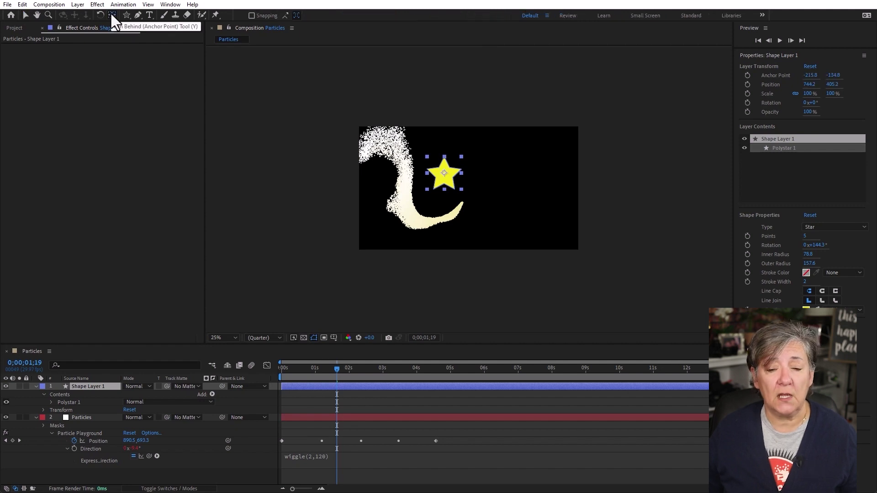
{"action": "left_click_drag", "start_coordinate": [472, 201], "coordinate": [447, 186]}
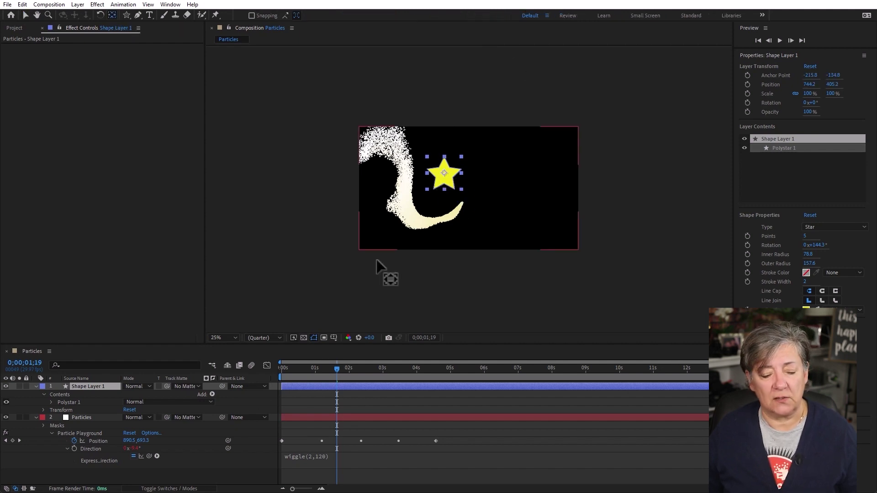
{"action": "left_click", "coordinate": [197, 466]}
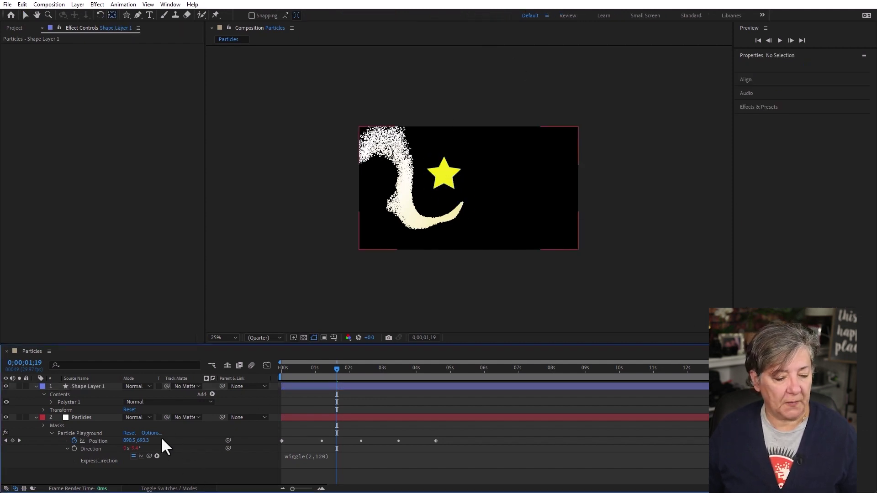
Rename the shape layer to Star.
{"action": "left_click", "coordinate": [96, 387]}
{"action": "key", "text": "Return"}
{"action": "type", "text": "Star"}
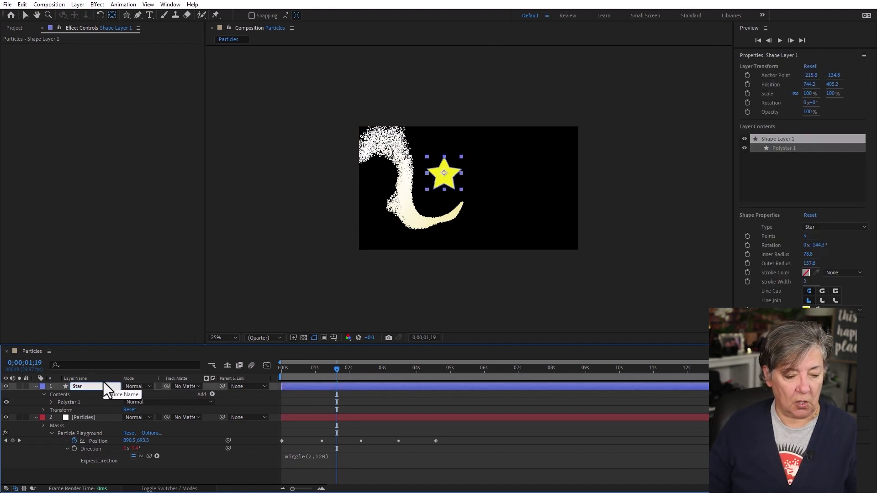
{"action": "left_click", "coordinate": [190, 468]}
Set the Particles layer's Layer Map to use the Star layer.
{"action": "left_click", "coordinate": [118, 416]}
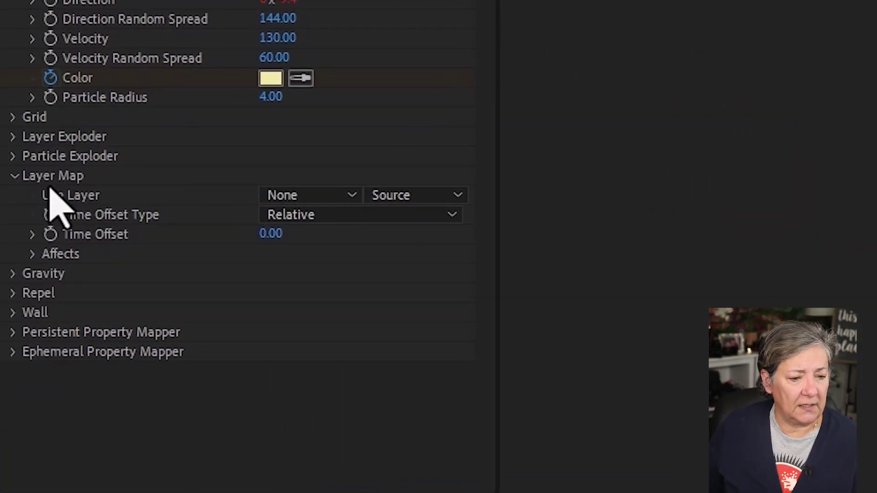
{"action": "left_click", "coordinate": [296, 195]}
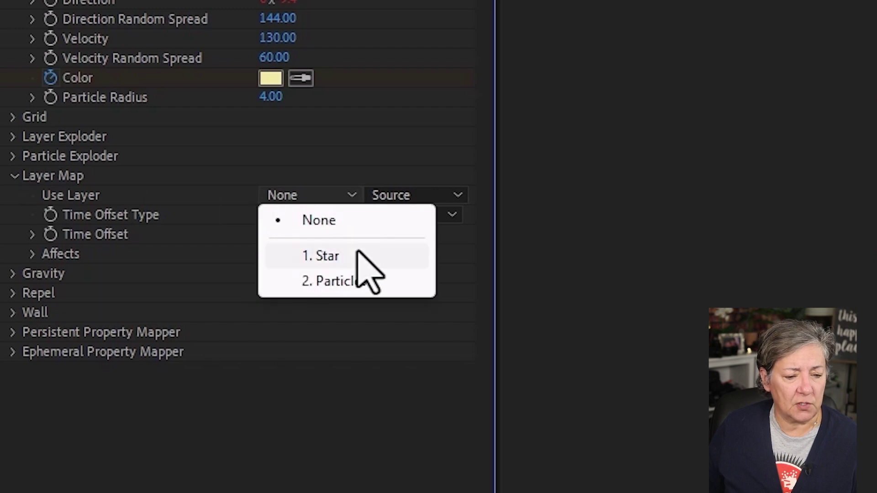
{"action": "left_click", "coordinate": [358, 254]}
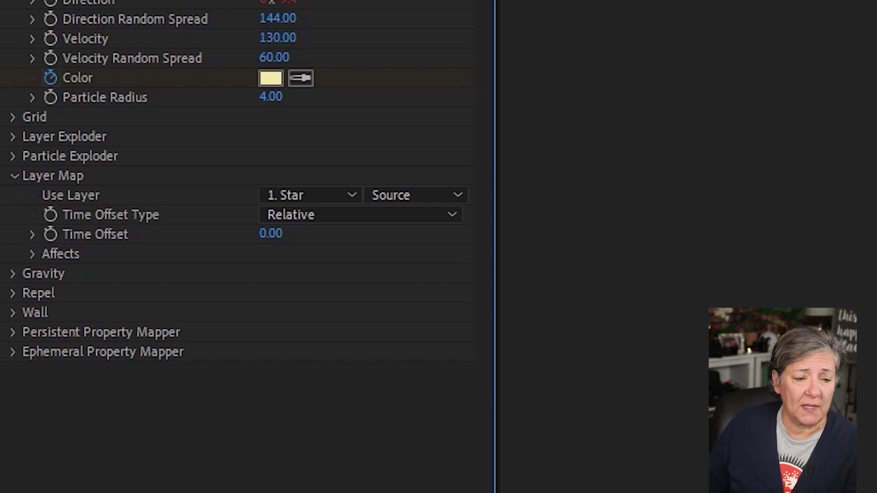
{"action": "scroll", "coordinate": [29, 43], "scroll_direction": "up", "scroll_amount": 5}
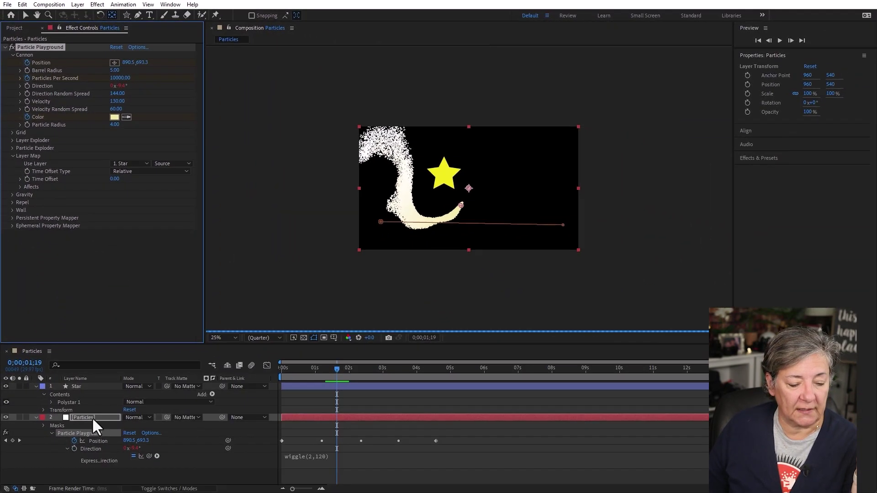
At the next Particles Per Second keyframe, scale the Star layer down to 5%.
{"action": "left_click", "coordinate": [92, 416]}
{"action": "key", "text": "u"}
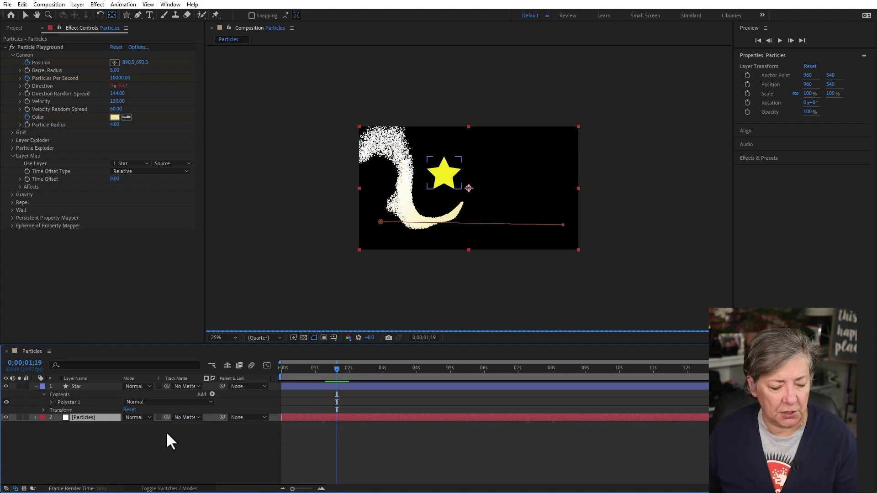
{"action": "key", "text": "u"}
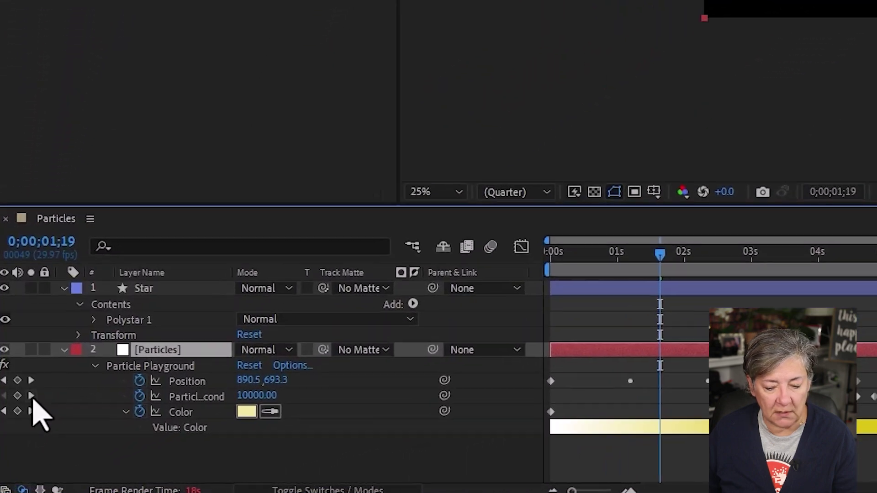
{"action": "left_click", "coordinate": [19, 441]}
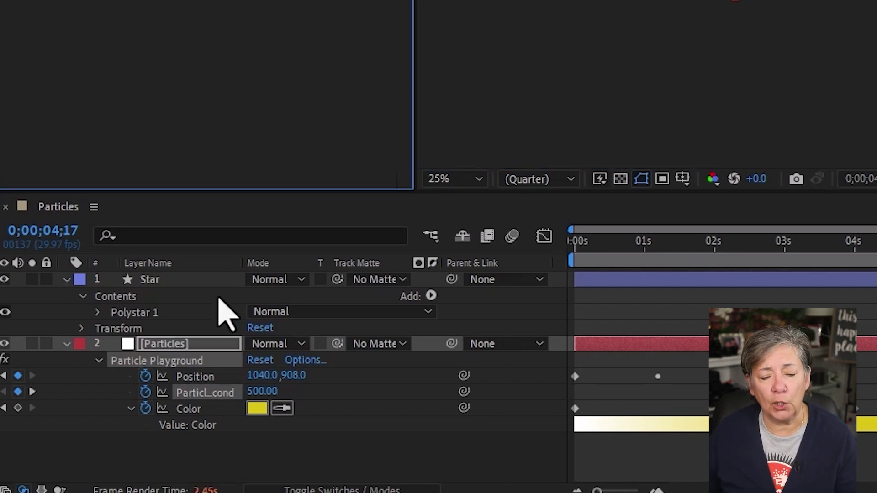
{"action": "left_click", "coordinate": [165, 284]}
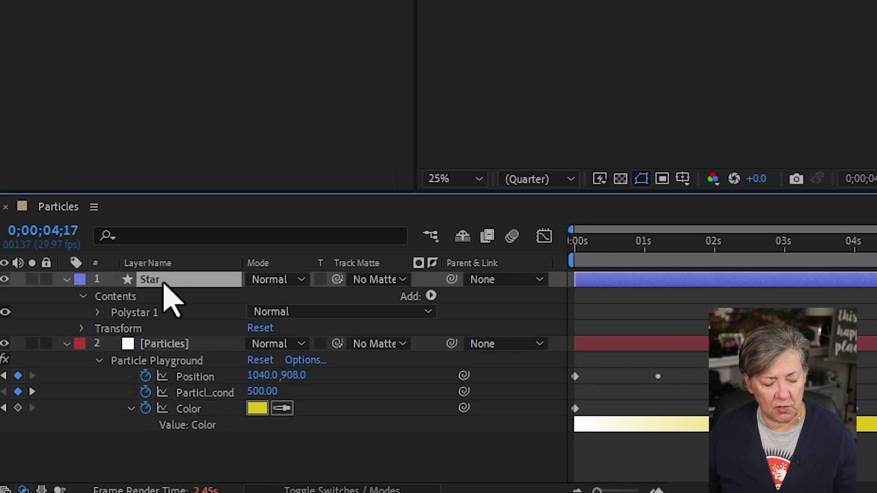
{"action": "key", "text": "s"}
{"action": "left_click_drag", "start_coordinate": [281, 295], "coordinate": [205, 312]}
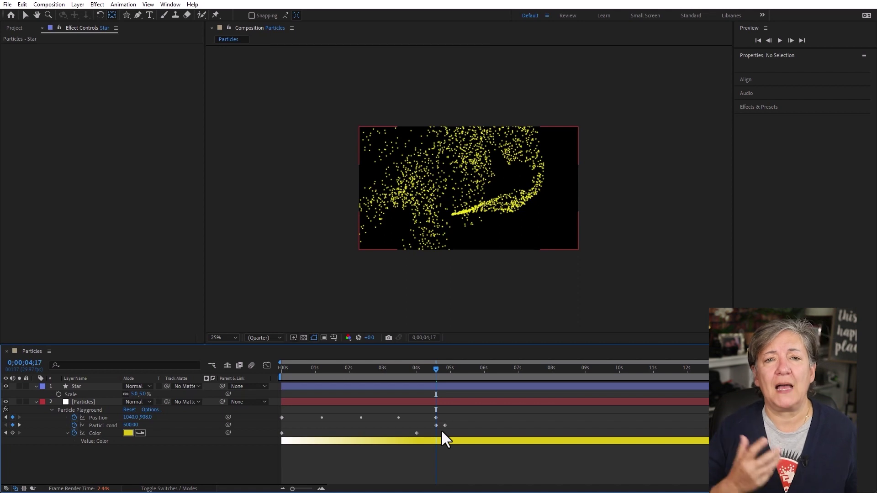
Preview the tiny star particles from the first frame.
{"action": "left_click", "coordinate": [348, 368]}
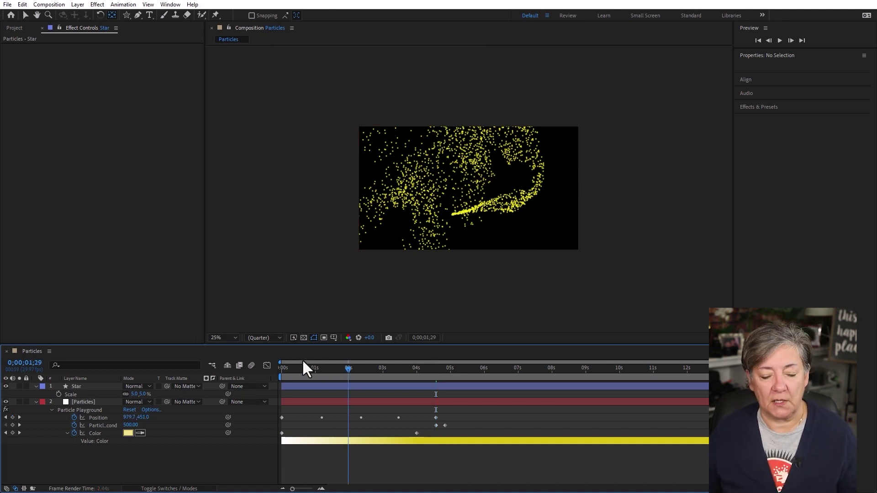
{"action": "key", "text": "Home"}
{"action": "key", "text": "space"}
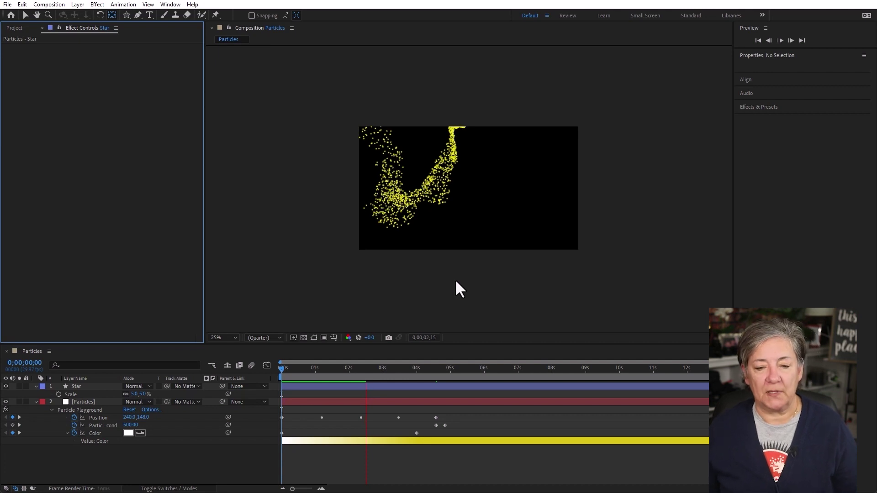
Replay the star particle preview from the start.
{"action": "left_click", "coordinate": [288, 471]}
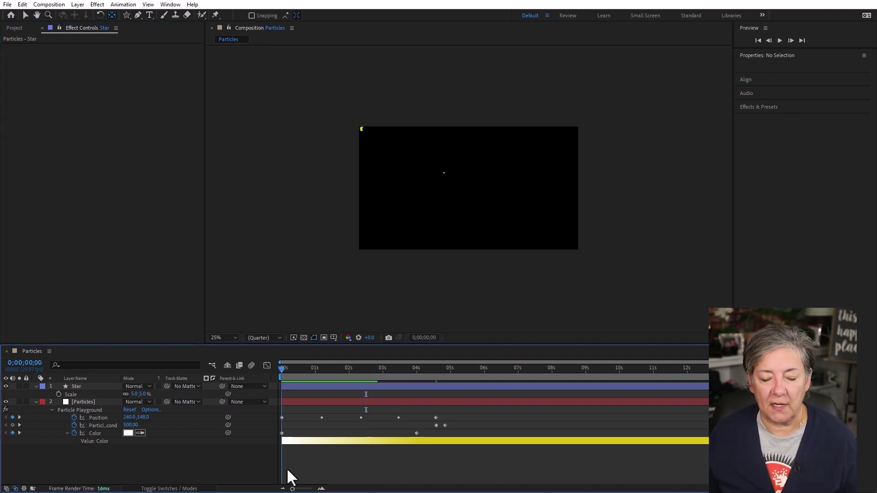
{"action": "key", "text": "space"}
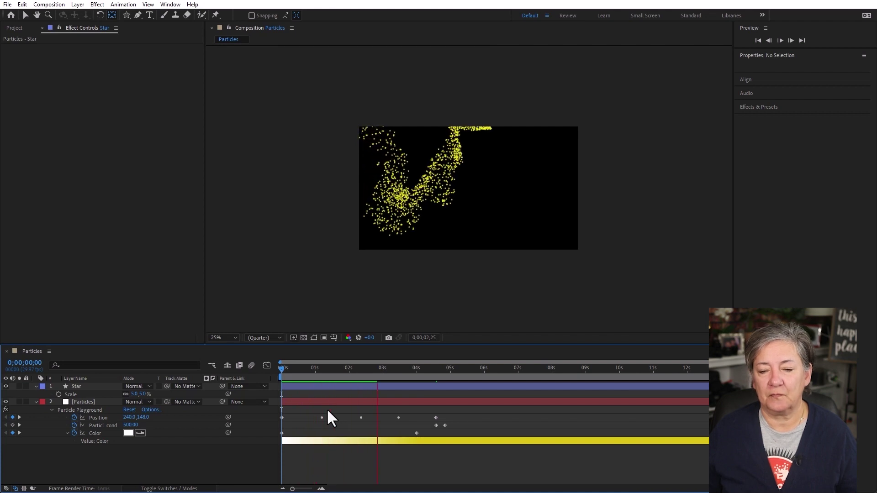
{"action": "key", "text": "space"}
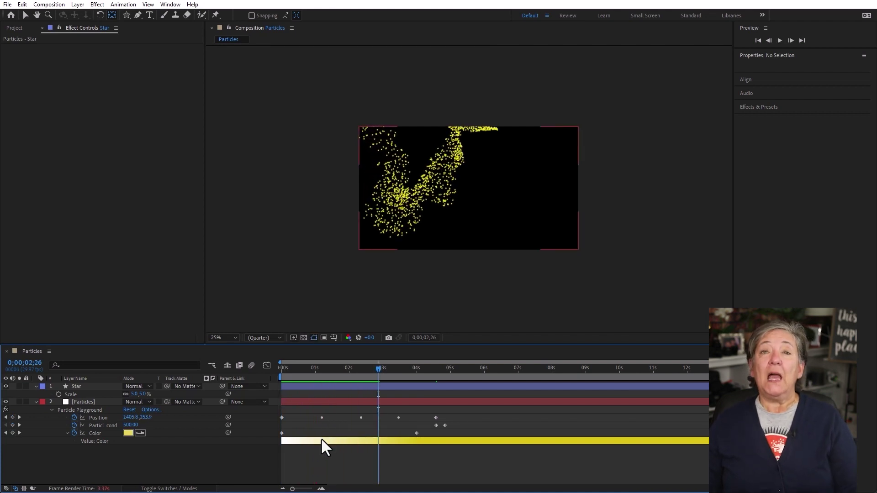
Collapse the Particles layer's Cannon settings and show the Project panel.
{"action": "left_click", "coordinate": [83, 402]}
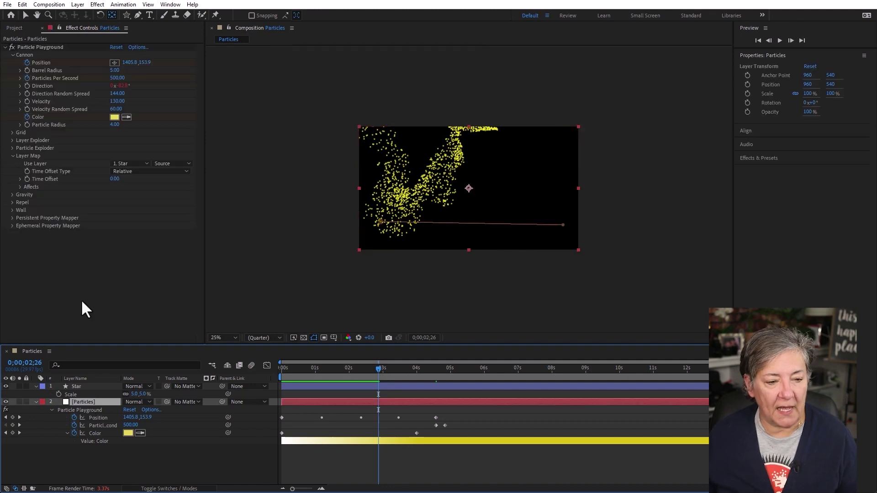
{"action": "left_click", "coordinate": [12, 55]}
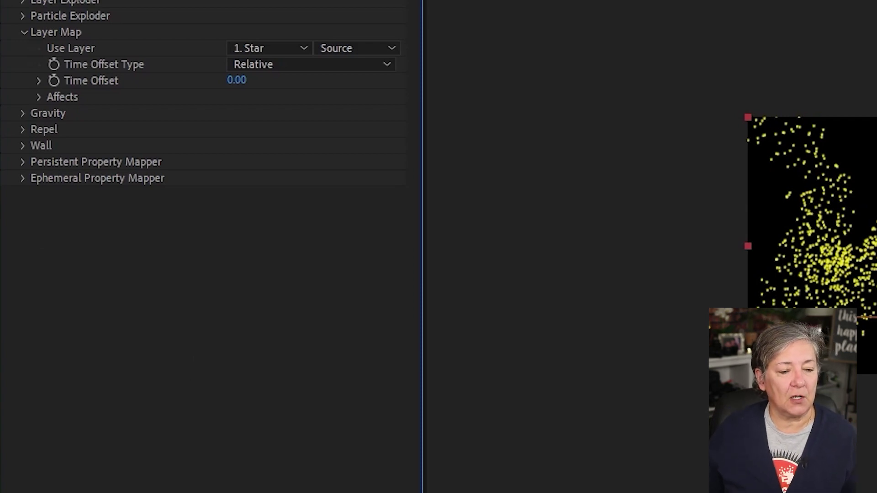
{"action": "key", "text": "ctrl+0"}
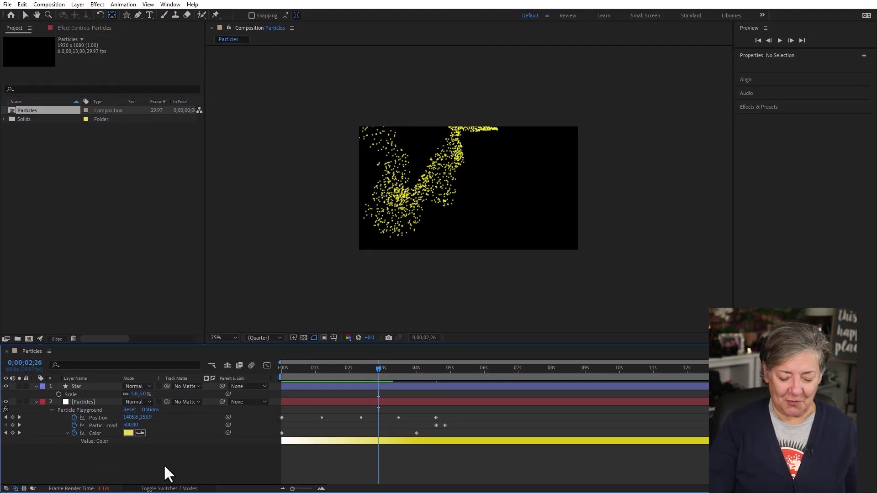
Create a new solid layer named Gradient.
{"action": "key", "text": "ctrl+y"}
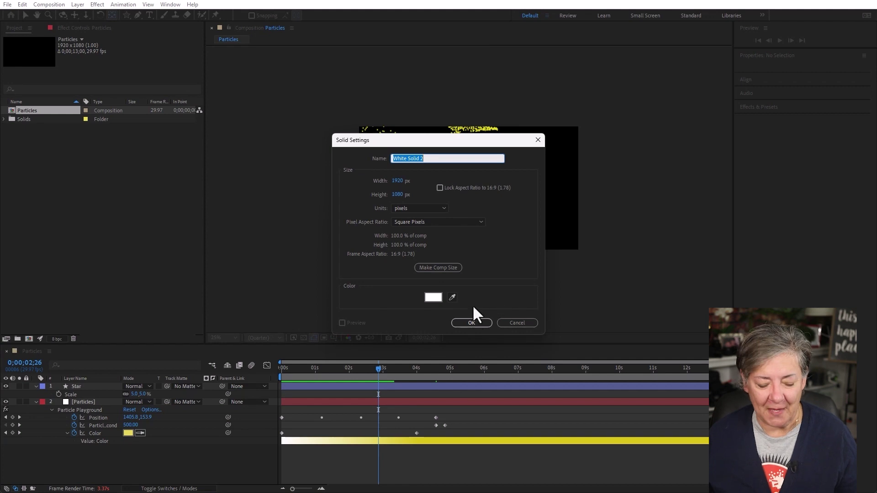
{"action": "type", "text": "Gradien"}
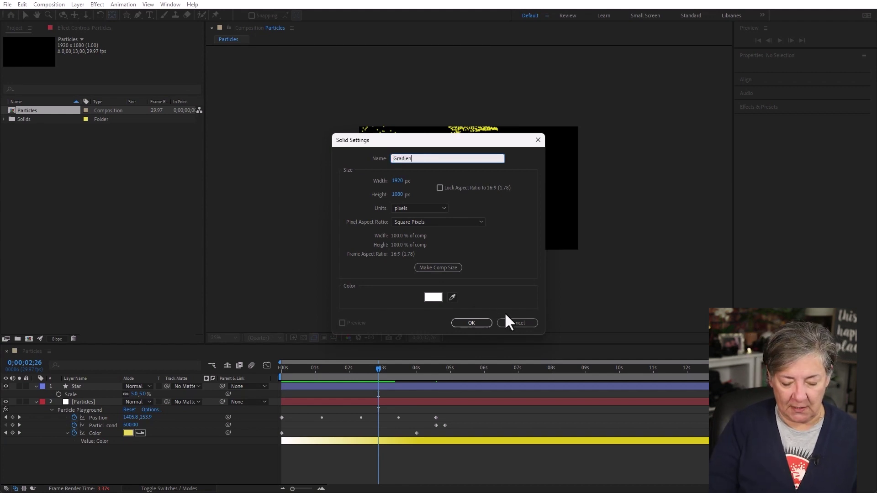
{"action": "type", "text": "t"}
{"action": "key", "text": "Return"}
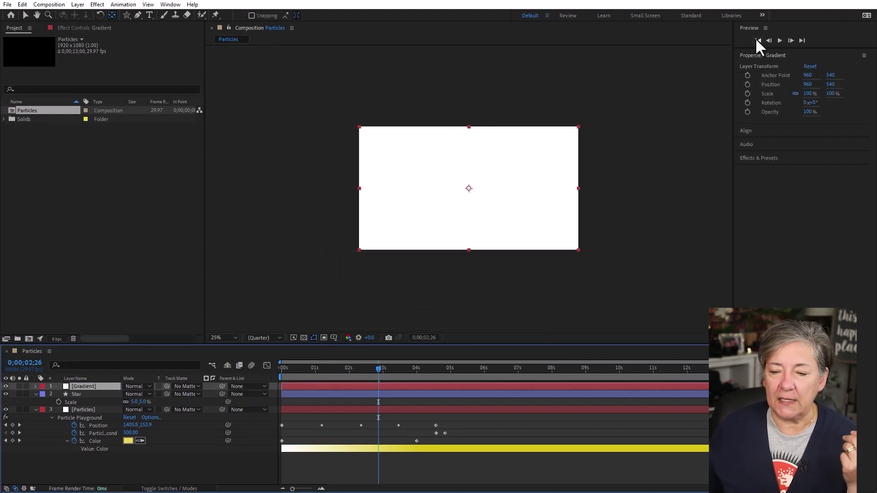
Apply the Generate > Fractal effect to the Gradient layer.
{"action": "left_click", "coordinate": [97, 6]}
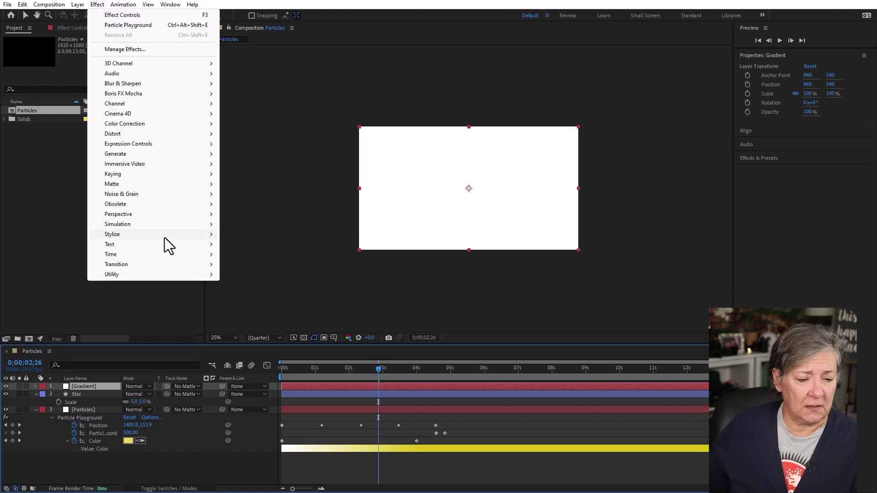
{"action": "mouse_move", "coordinate": [148, 155]}
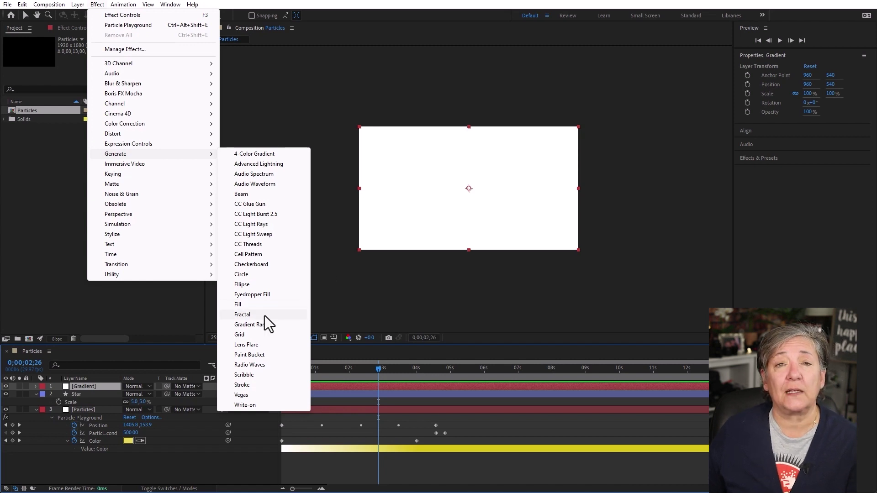
{"action": "left_click", "coordinate": [242, 315]}
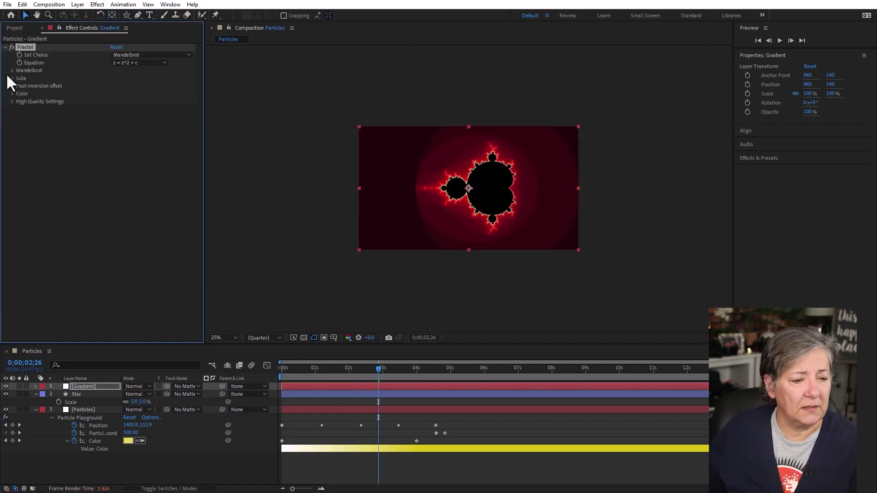
Set the fractal to a Julia set with the z^5 equation and offset 1.68, 3.47.
{"action": "left_click", "coordinate": [128, 56]}
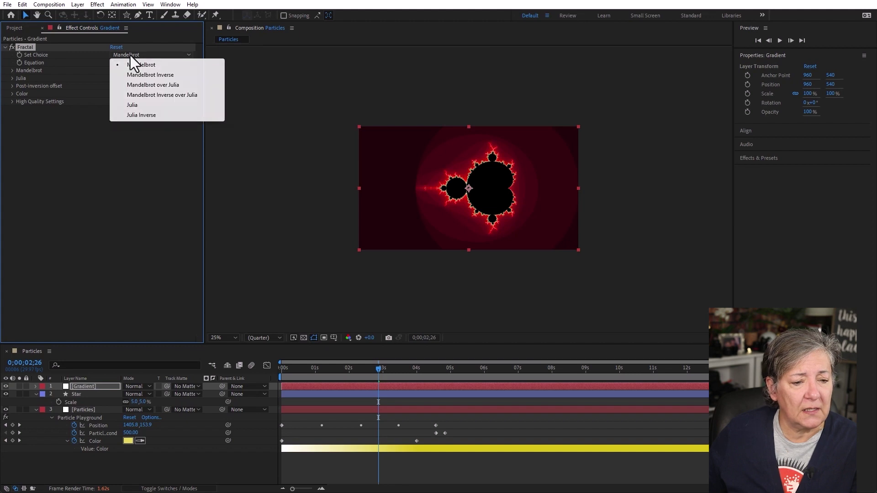
{"action": "left_click", "coordinate": [155, 105]}
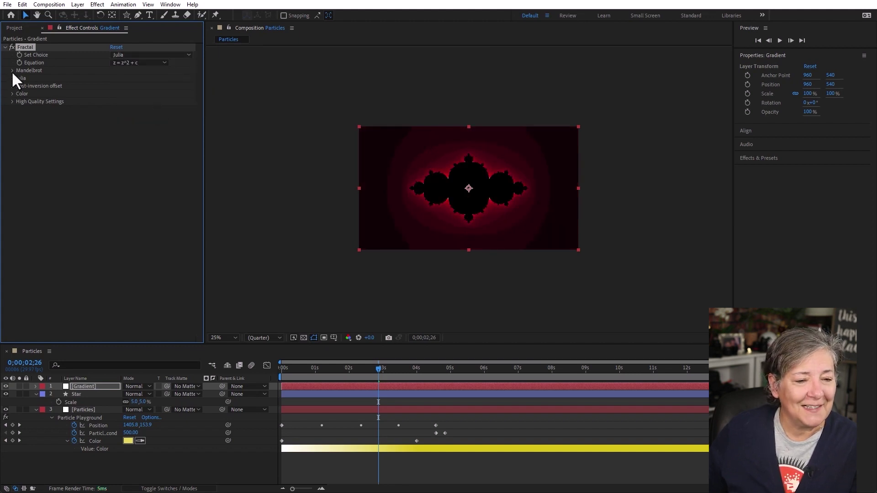
{"action": "left_click", "coordinate": [143, 64]}
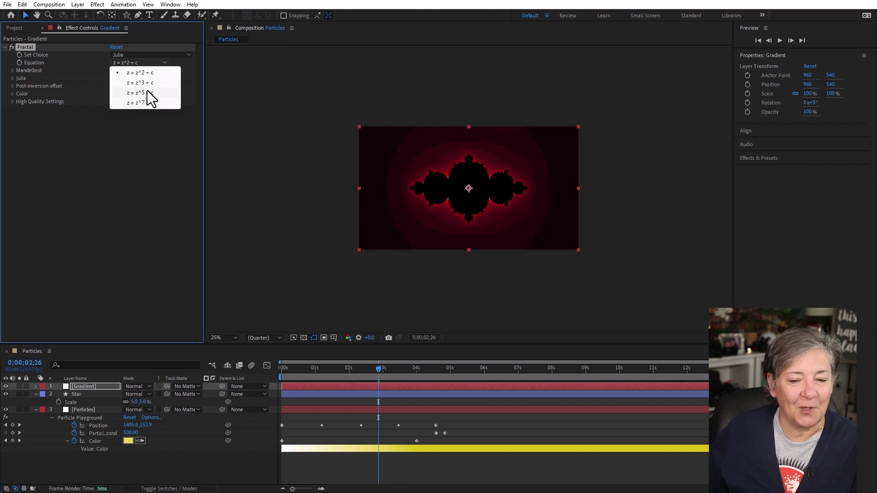
{"action": "left_click", "coordinate": [147, 90]}
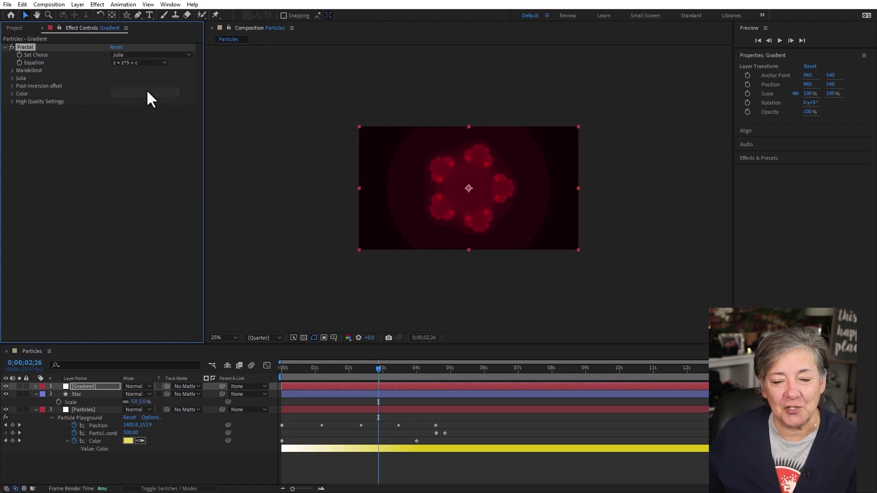
{"action": "left_click", "coordinate": [12, 86]}
{"action": "left_click", "coordinate": [122, 94]}
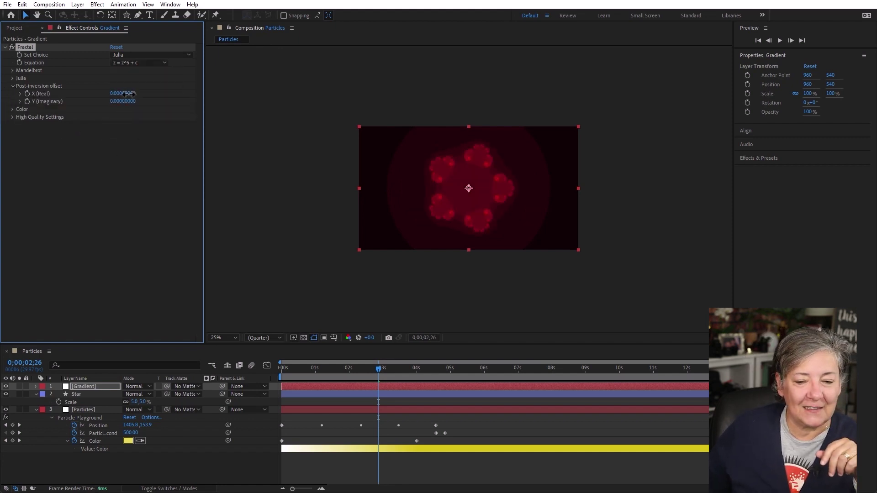
{"action": "type", "text": "1.68"}
{"action": "key", "text": "Return"}
{"action": "left_click_drag", "start_coordinate": [117, 106], "coordinate": [281, 111]}
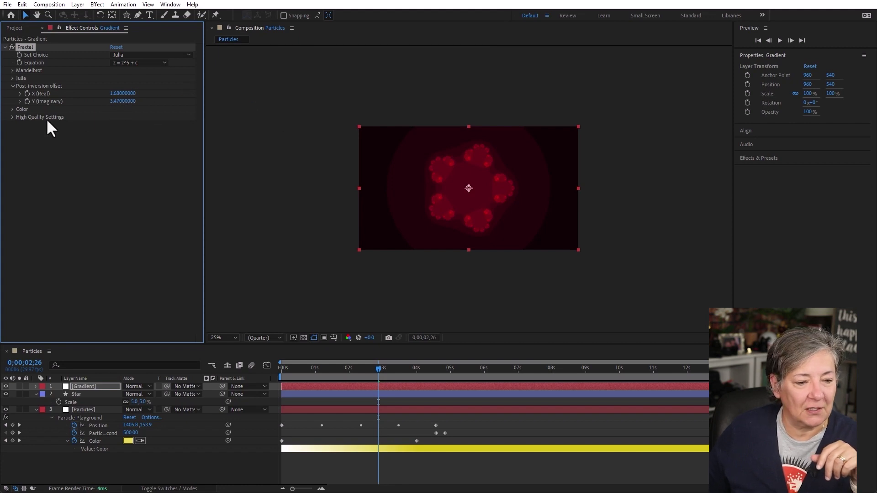
Shift the fractal hue to 62° and turn on Edge Highlight.
{"action": "left_click", "coordinate": [11, 109]}
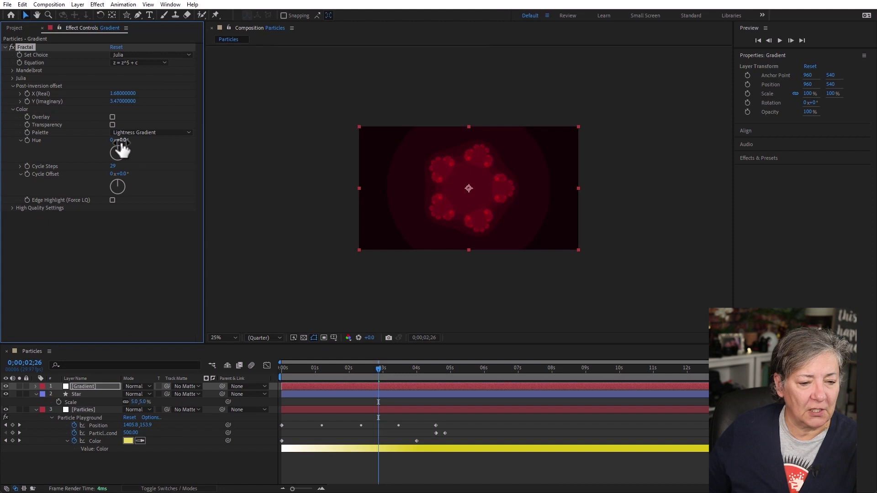
{"action": "left_click_drag", "start_coordinate": [120, 143], "coordinate": [149, 143]}
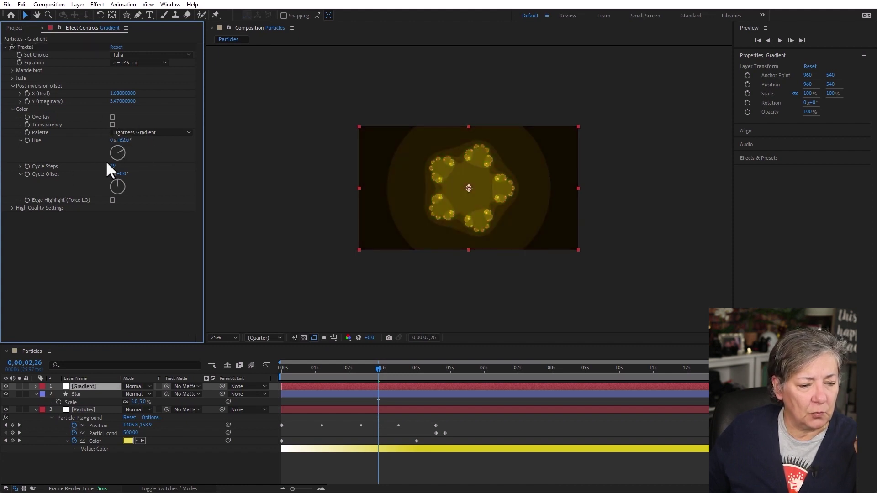
{"action": "left_click", "coordinate": [113, 201]}
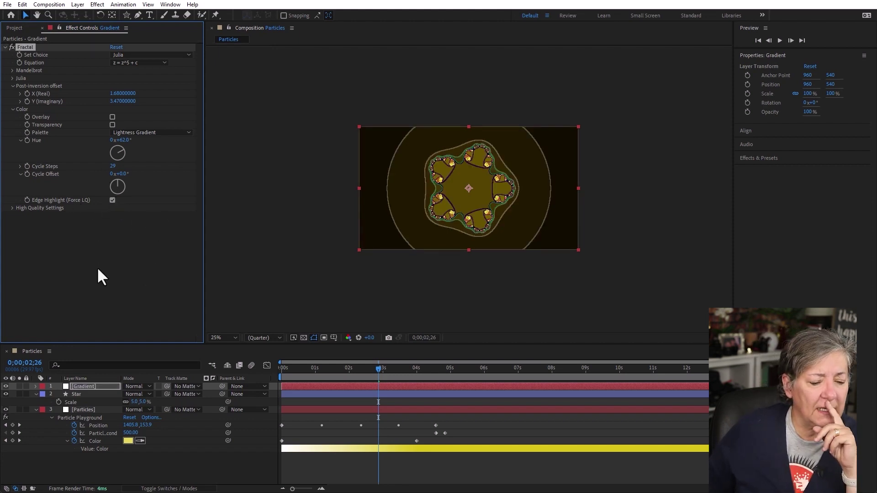
{"action": "left_click", "coordinate": [101, 387]}
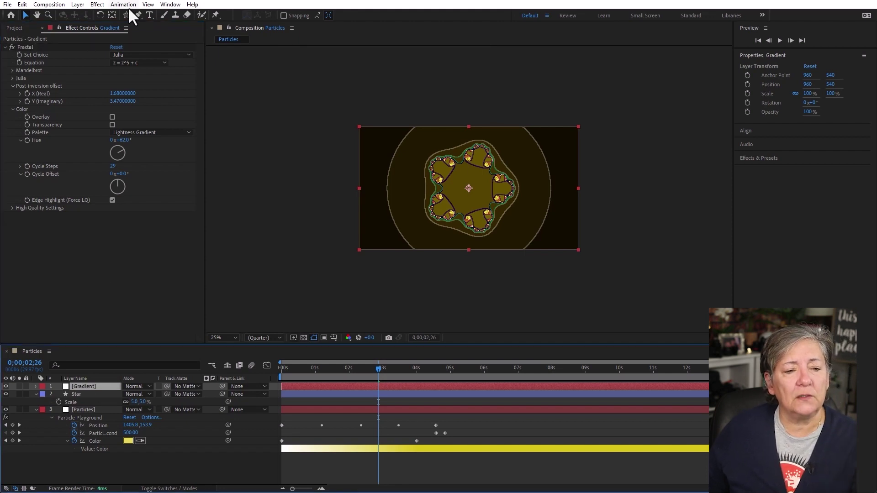
Apply Black & White to turn the fractal grey.
{"action": "left_click", "coordinate": [97, 4]}
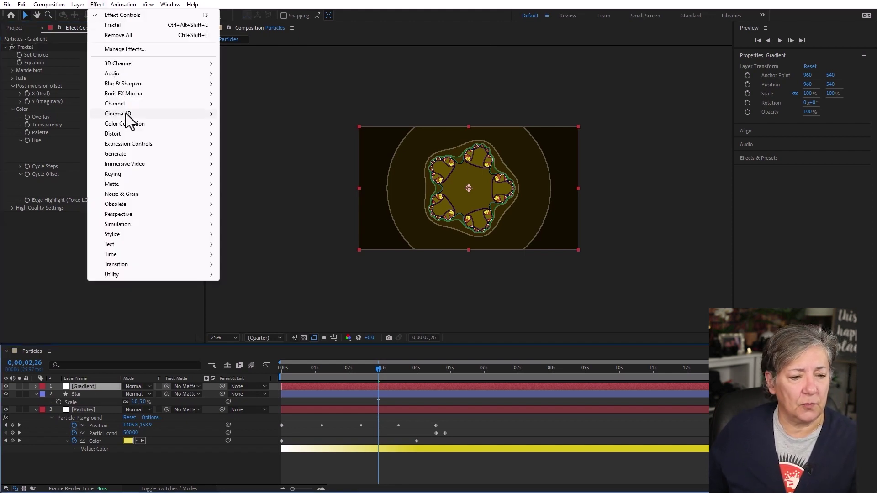
{"action": "mouse_move", "coordinate": [127, 122]}
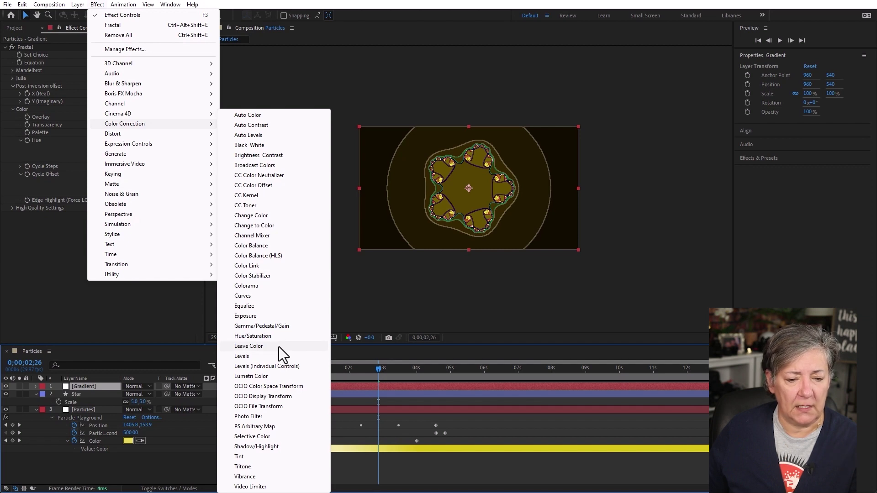
{"action": "left_click", "coordinate": [278, 147]}
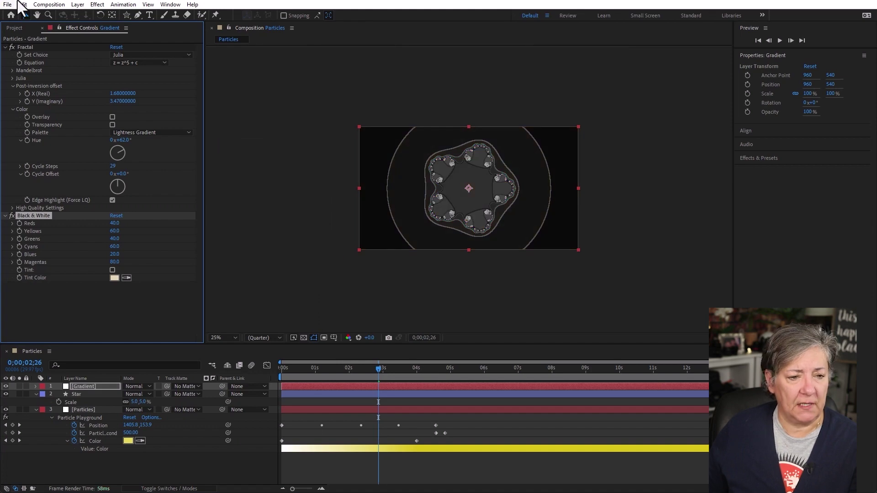
Add Levels with Input Black -7.6 and Input White 122.
{"action": "left_click", "coordinate": [97, 5]}
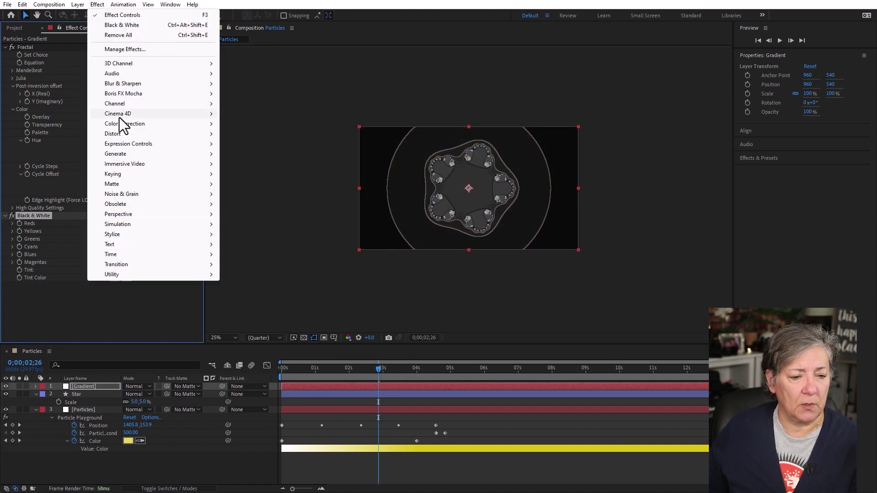
{"action": "left_click", "coordinate": [273, 357]}
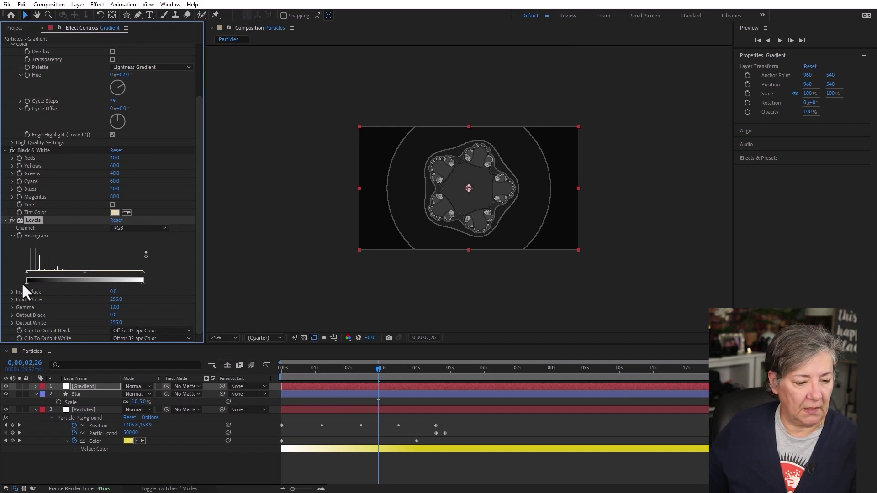
{"action": "left_click_drag", "start_coordinate": [26, 274], "coordinate": [5, 280]}
{"action": "left_click_drag", "start_coordinate": [144, 272], "coordinate": [115, 294]}
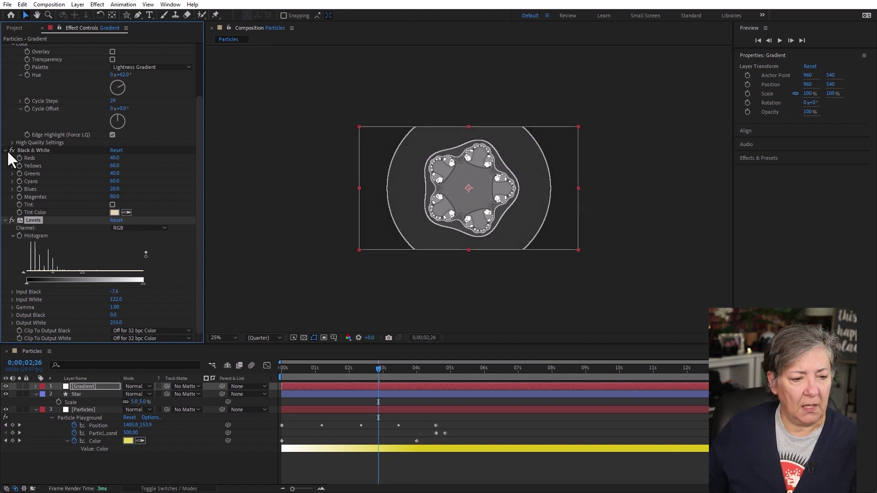
Blur the gradient with Gaussian Blur about 131, edge pixels off, then set Levels black 0, white 90.
{"action": "left_click", "coordinate": [97, 5]}
{"action": "mouse_move", "coordinate": [124, 87]}
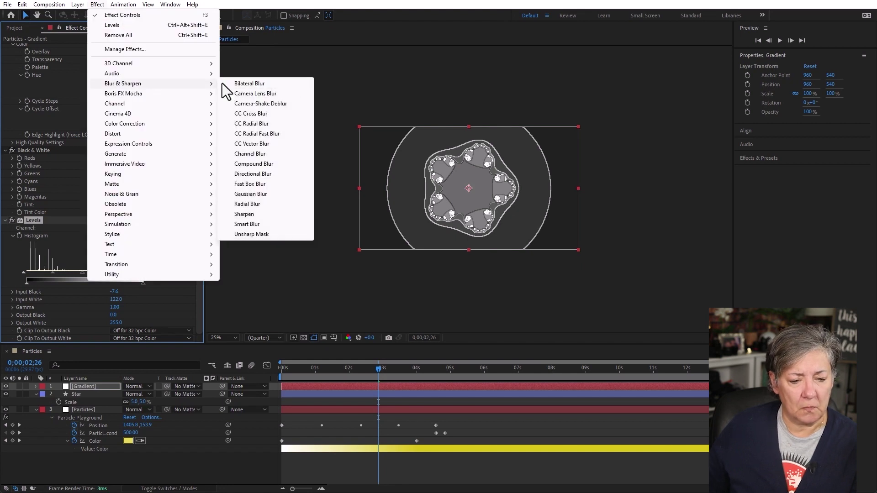
{"action": "left_click", "coordinate": [250, 194]}
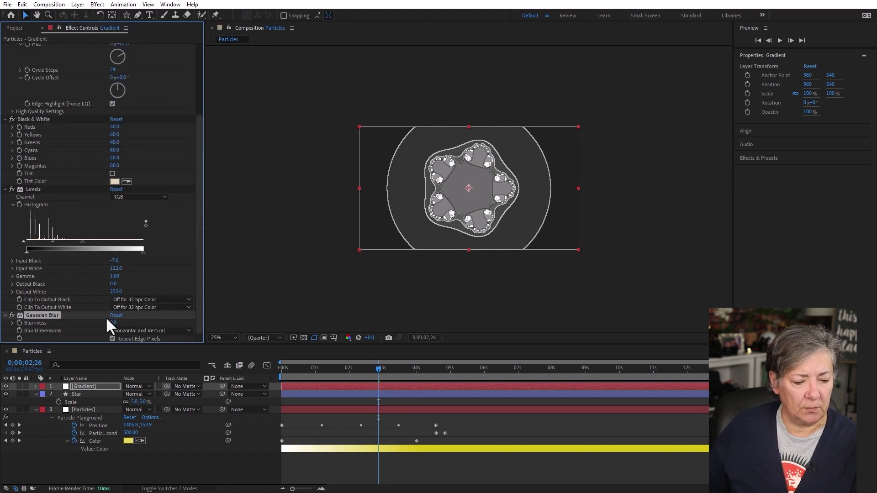
{"action": "left_click_drag", "start_coordinate": [112, 323], "coordinate": [155, 323]}
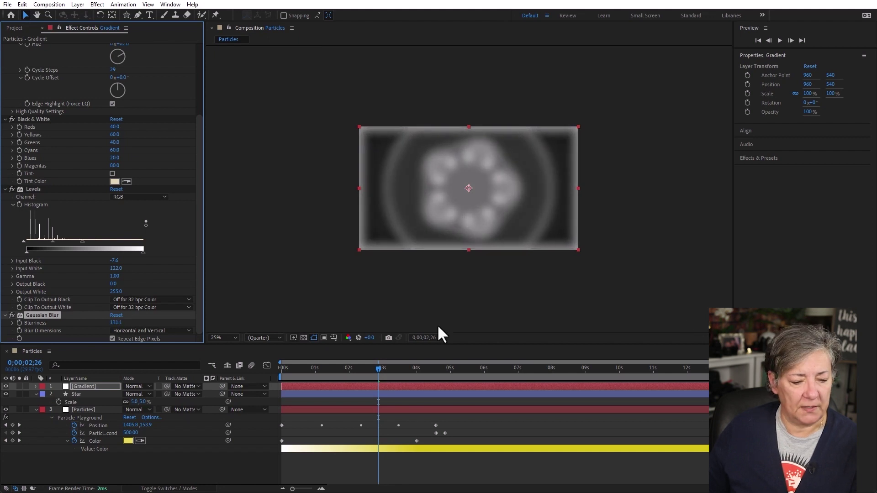
{"action": "left_click", "coordinate": [112, 339]}
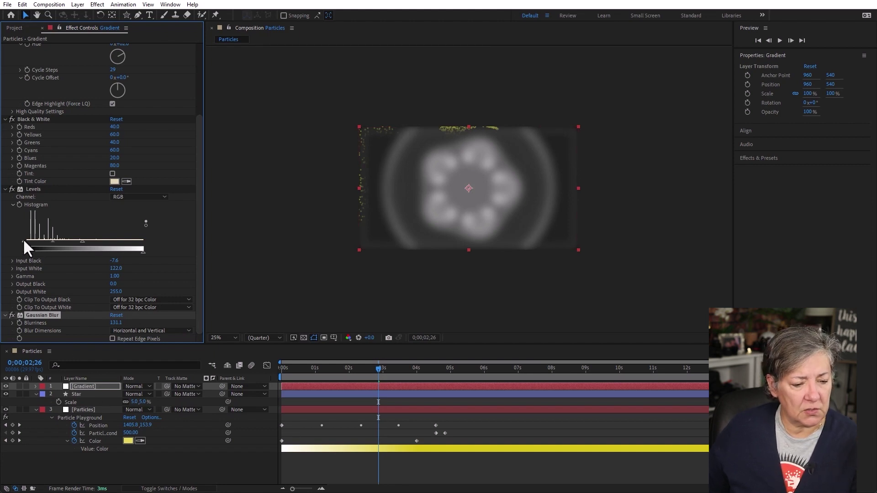
{"action": "mouse_move", "coordinate": [23, 238]}
{"action": "left_mouse_down"}
{"action": "mouse_move", "coordinate": [37, 237]}
{"action": "mouse_move", "coordinate": [10, 238]}
{"action": "left_mouse_up"}
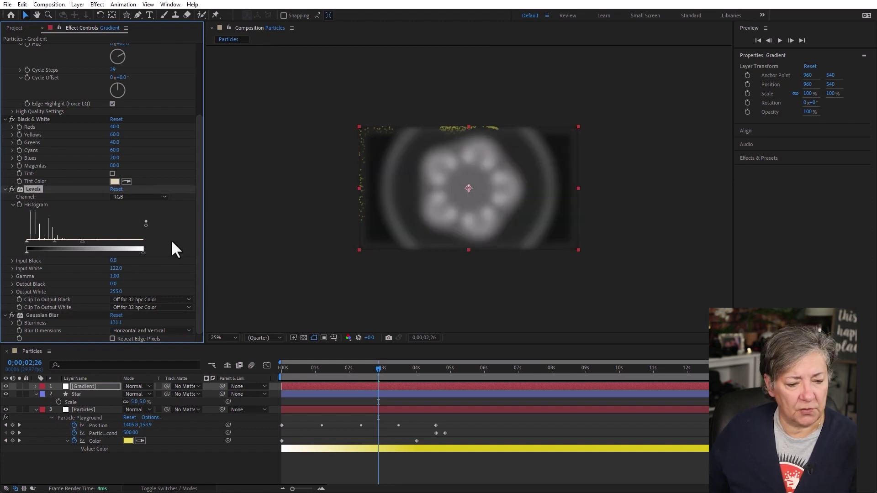
{"action": "left_click_drag", "start_coordinate": [80, 241], "coordinate": [55, 240]}
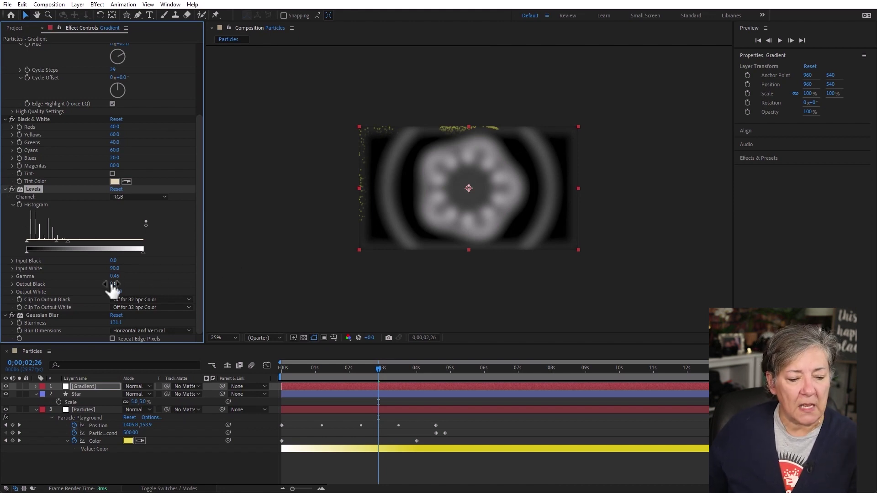
Pre-compose the Gradient layer into Gradient Comp 1 with all attributes moved, and hide it.
{"action": "left_click", "coordinate": [95, 385]}
{"action": "key", "text": "ctrl+shift+c"}
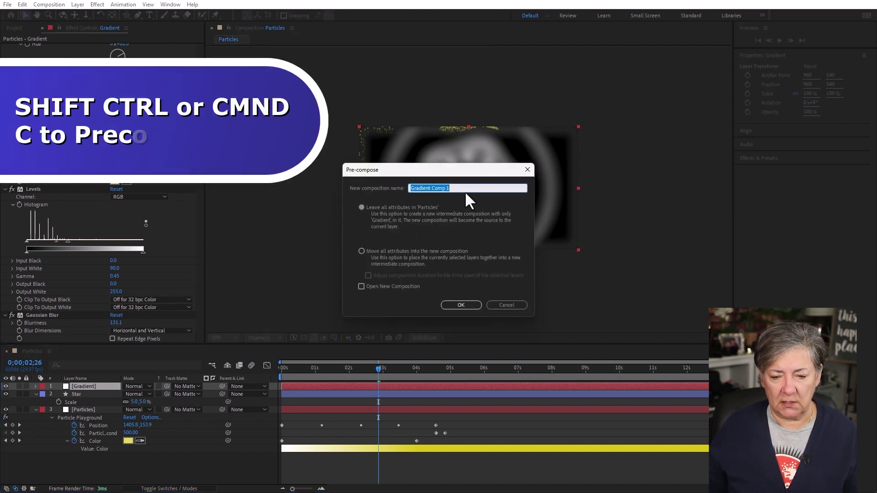
{"action": "left_click", "coordinate": [362, 252]}
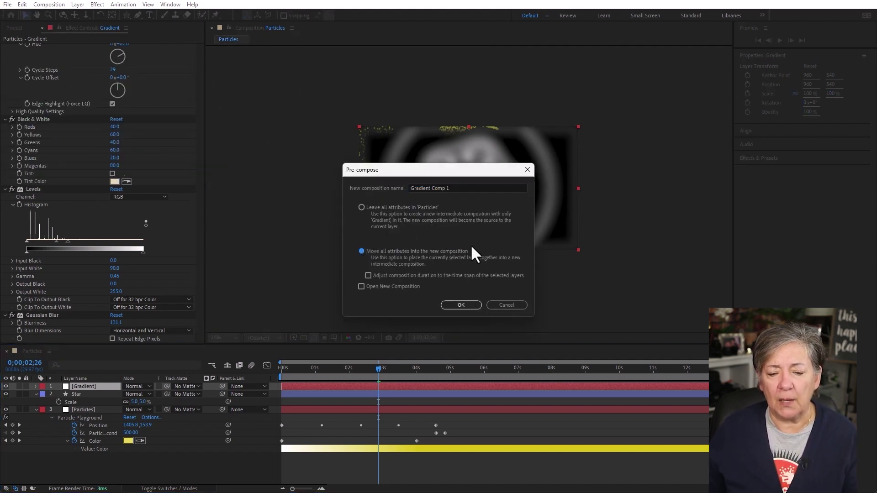
{"action": "left_click", "coordinate": [460, 305]}
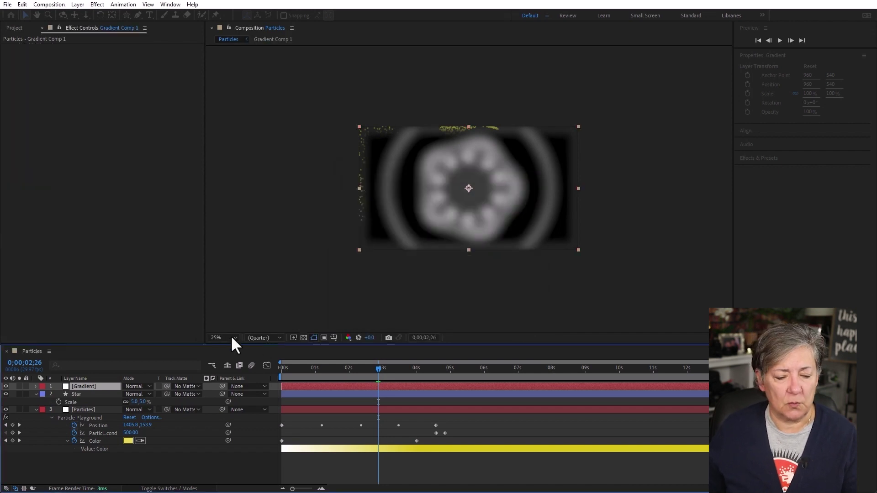
{"action": "left_click", "coordinate": [6, 387]}
Set Particle Playground's Persistent Property Mapper to use Gradient Comp 1, mapping Red to Scale.
{"action": "left_click", "coordinate": [85, 409]}
{"action": "left_click", "coordinate": [12, 148]}
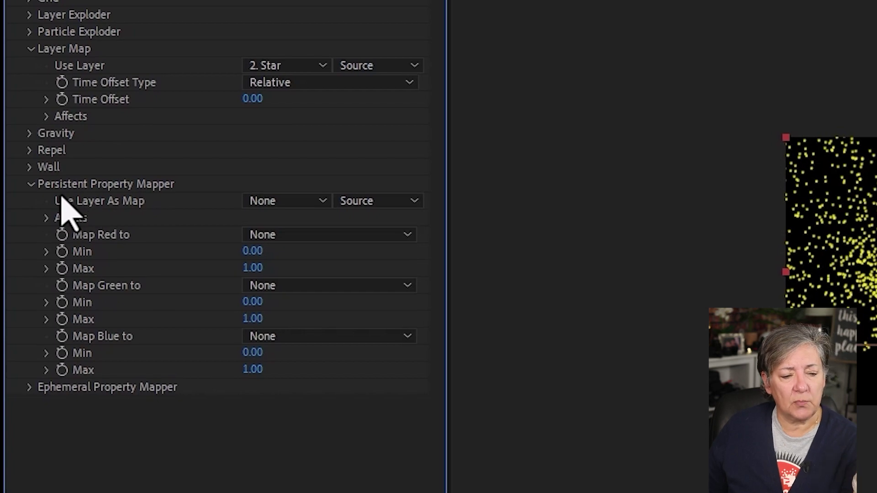
{"action": "left_click", "coordinate": [276, 204]}
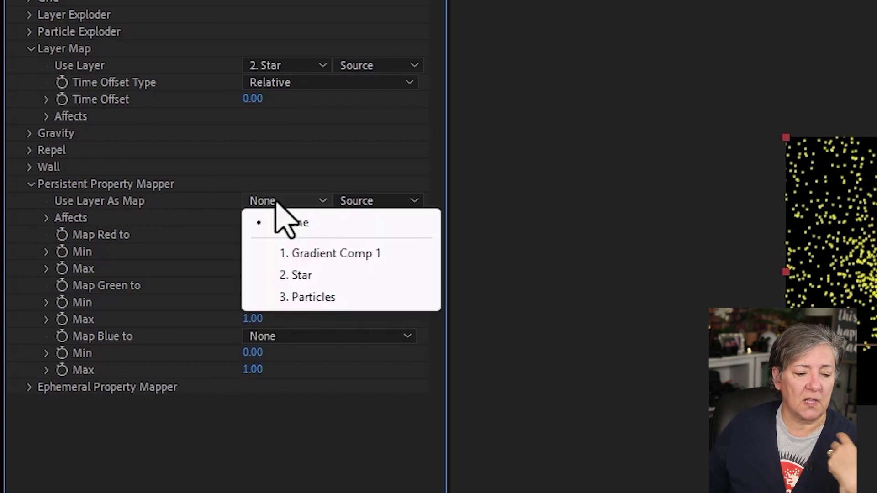
{"action": "left_click", "coordinate": [356, 264]}
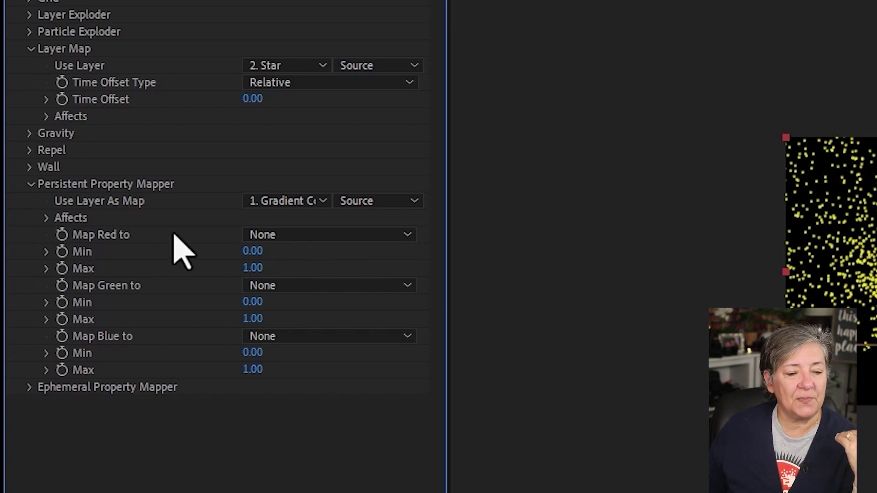
{"action": "left_click", "coordinate": [312, 236]}
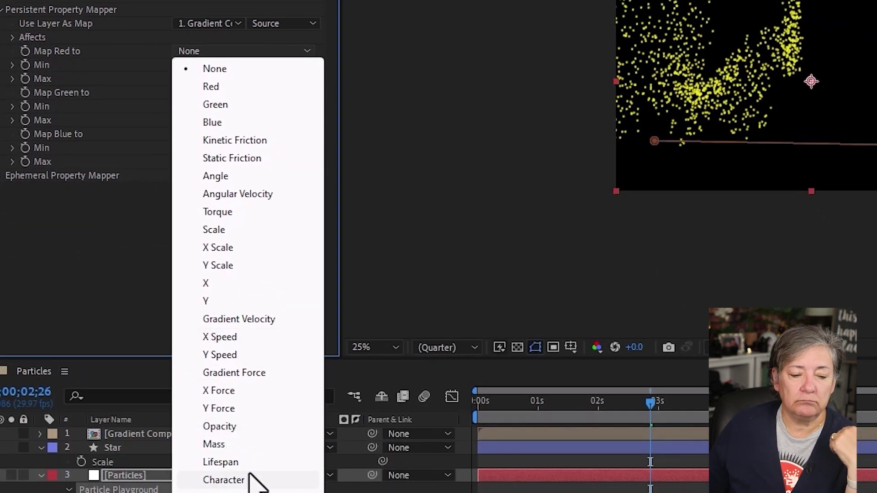
{"action": "left_click", "coordinate": [277, 229]}
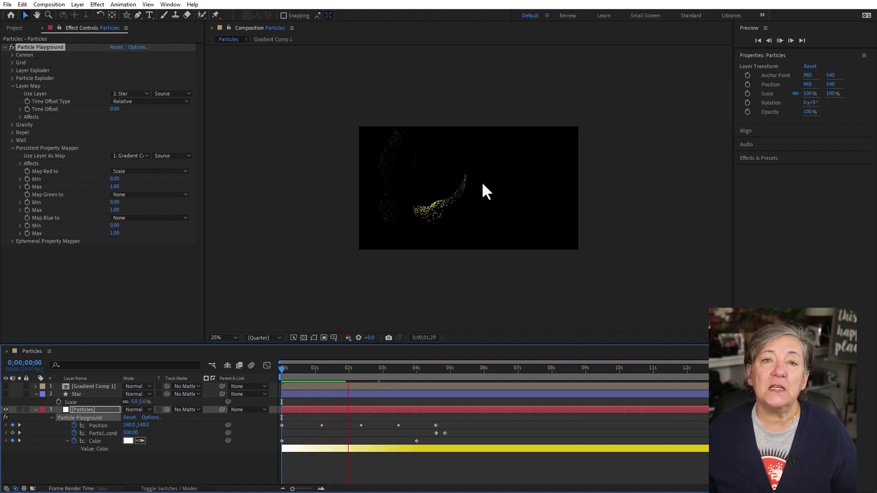
{"action": "key", "text": "space"}
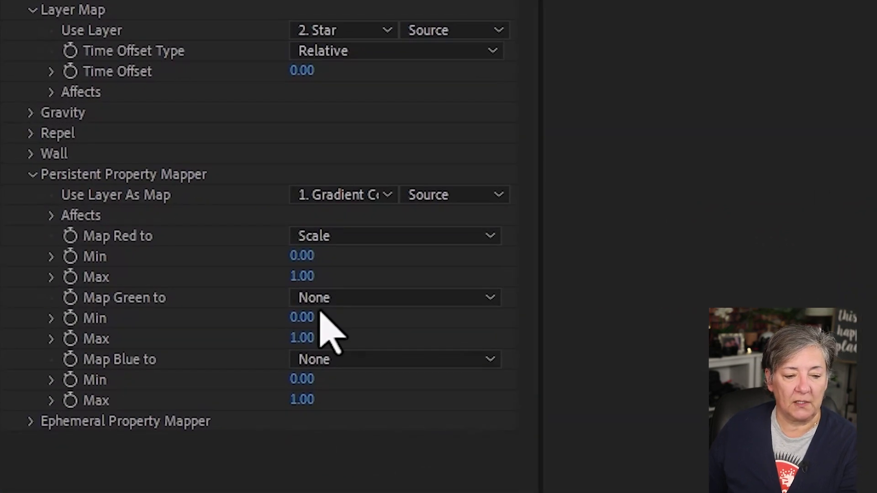
Enter Min 1 and Max 5 for the red-to-Scale mapping.
{"action": "left_click", "coordinate": [301, 256]}
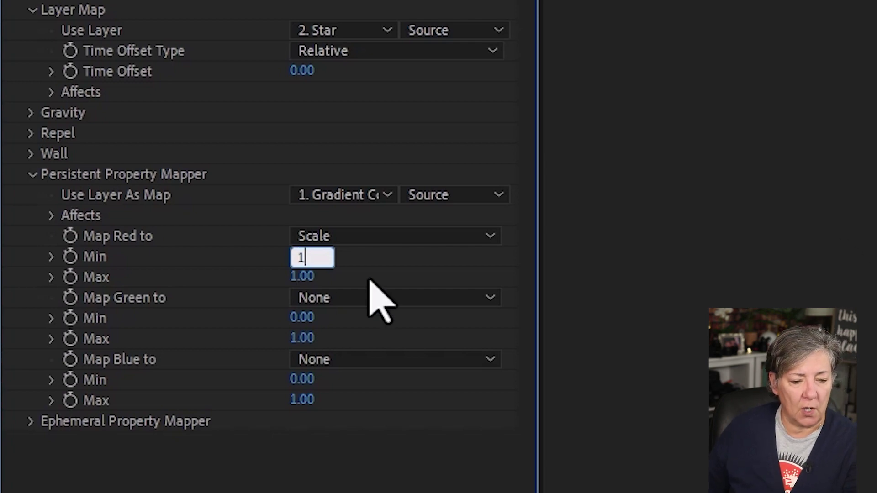
{"action": "key", "text": "Return"}
{"action": "left_click", "coordinate": [301, 276]}
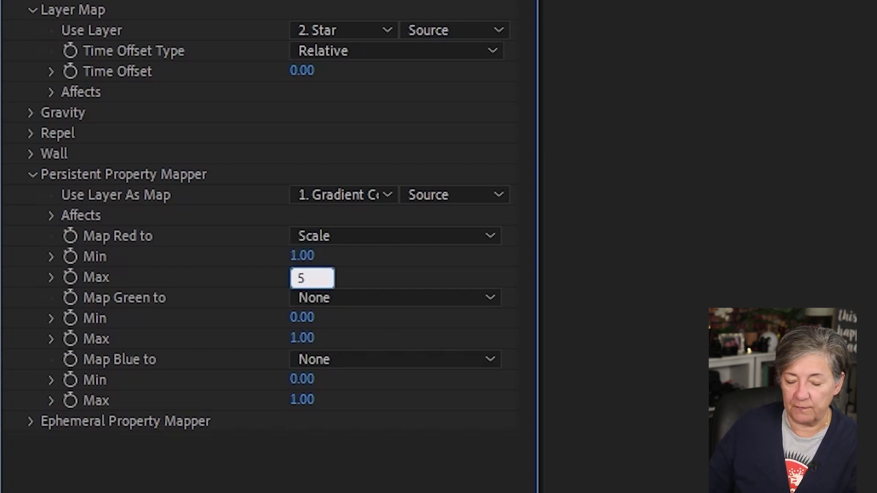
{"action": "key", "text": "Return"}
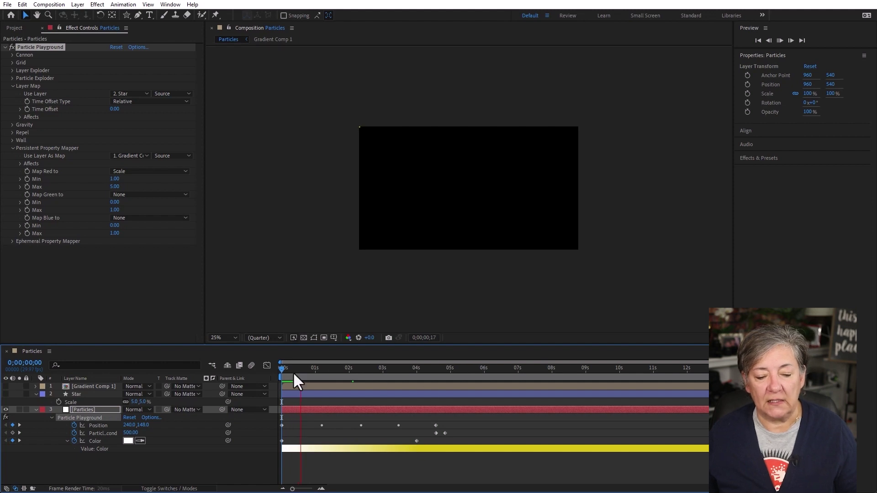
Switch the Composition preview to a Custom resolution sampling every 4th pixel horizontally.
{"action": "left_click", "coordinate": [264, 338]}
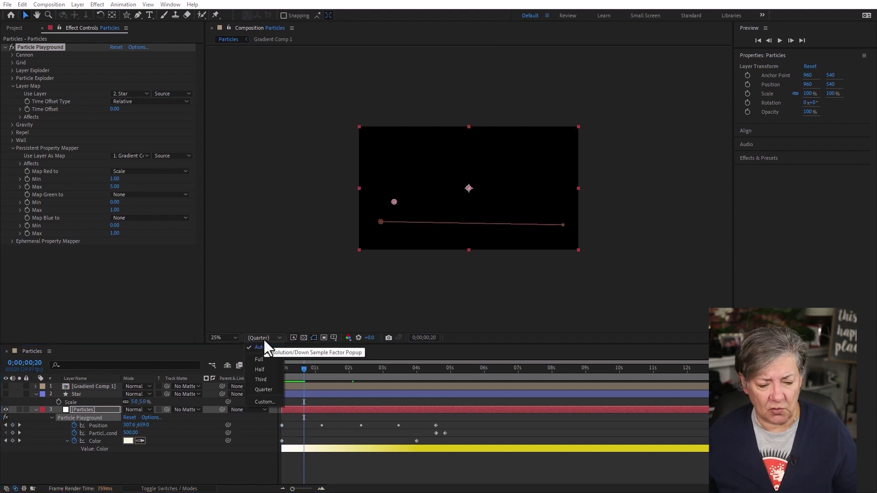
{"action": "left_click", "coordinate": [263, 402]}
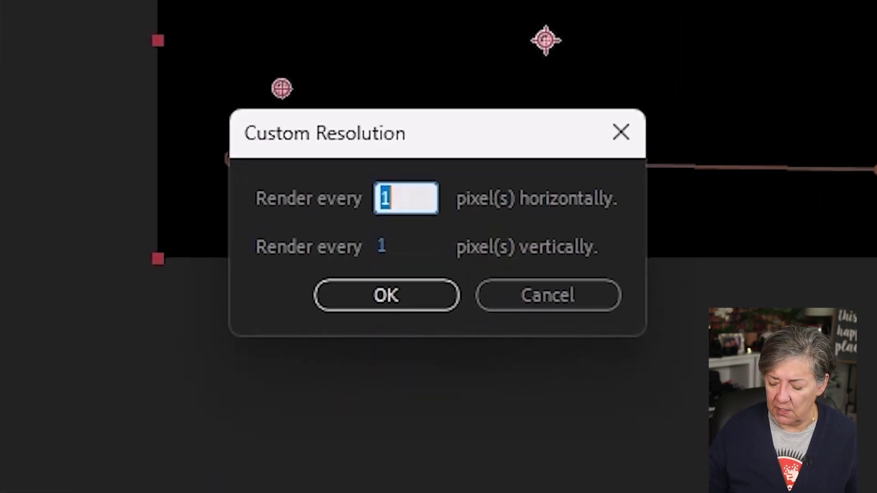
{"action": "left_click", "coordinate": [363, 295]}
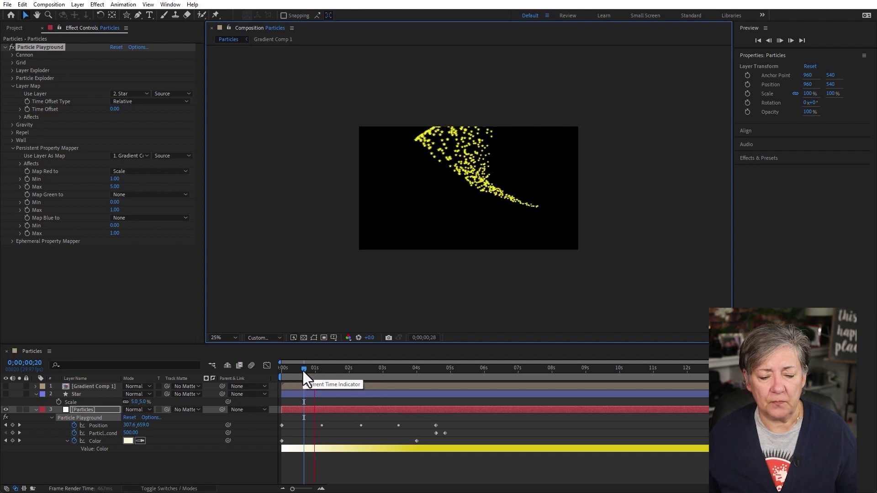
{"action": "key", "text": "space"}
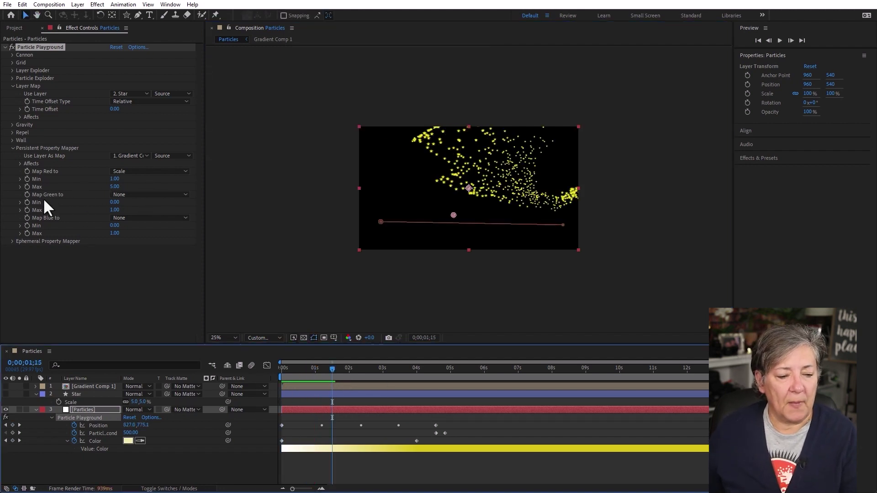
Map the green channel to Opacity with Min 0.50, then scrub to around six seconds.
{"action": "left_click", "coordinate": [145, 195]}
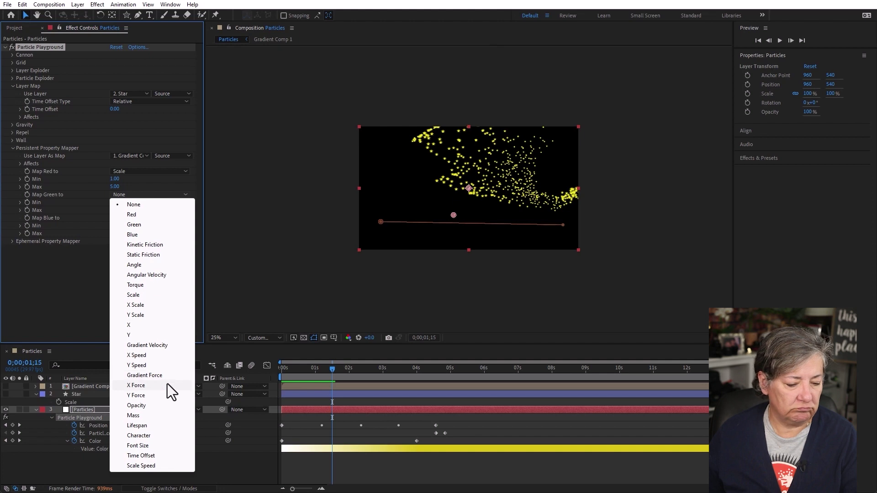
{"action": "left_click", "coordinate": [158, 405]}
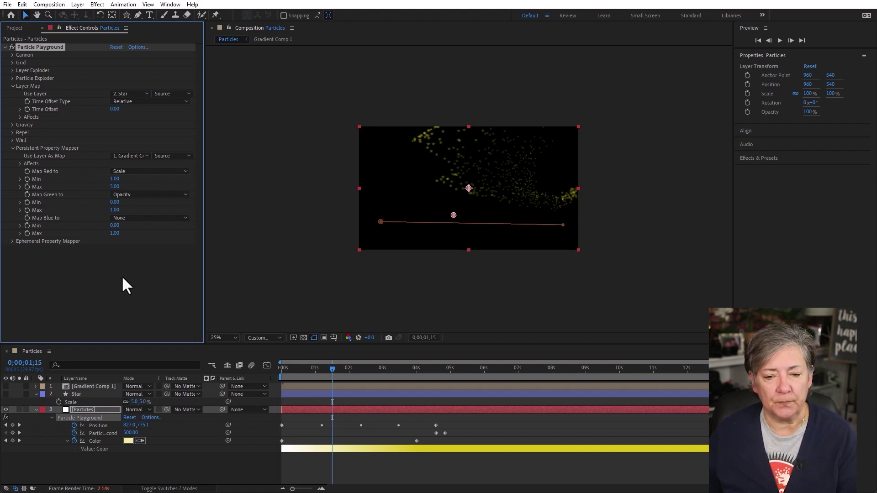
{"action": "left_click", "coordinate": [115, 203]}
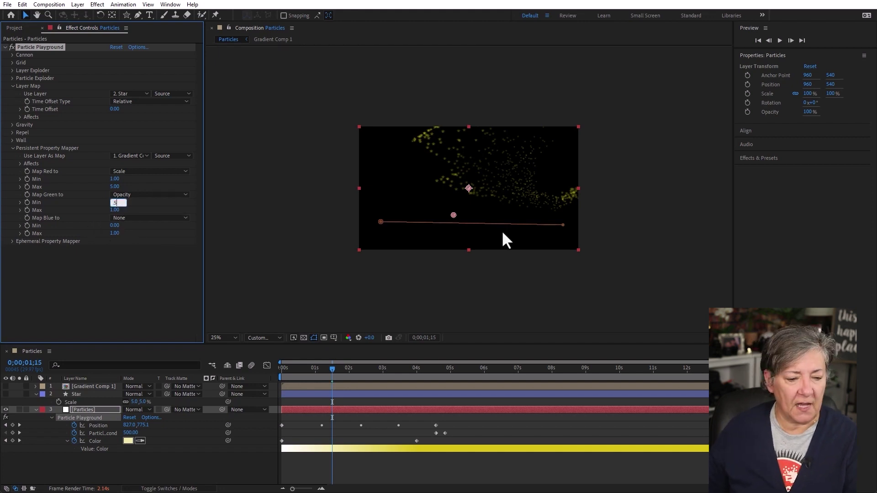
{"action": "left_click", "coordinate": [105, 298]}
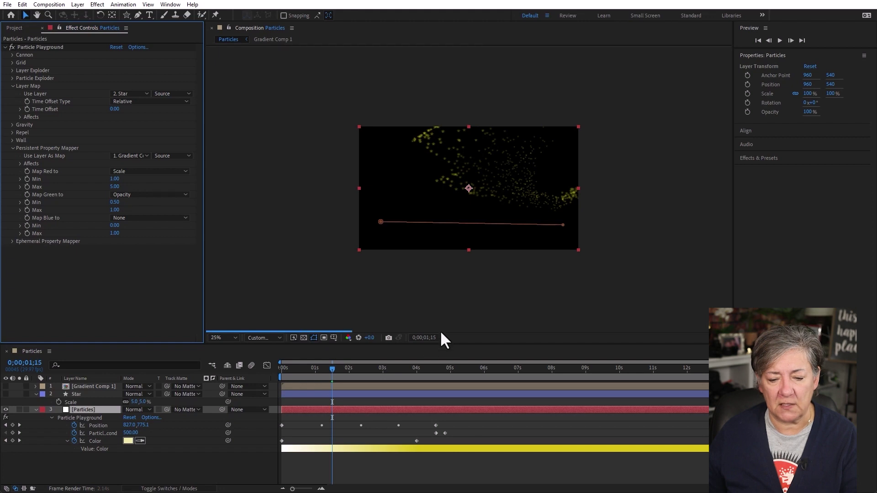
{"action": "left_click_drag", "start_coordinate": [323, 370], "coordinate": [412, 371]}
{"action": "left_click_drag", "start_coordinate": [478, 383], "coordinate": [476, 386]}
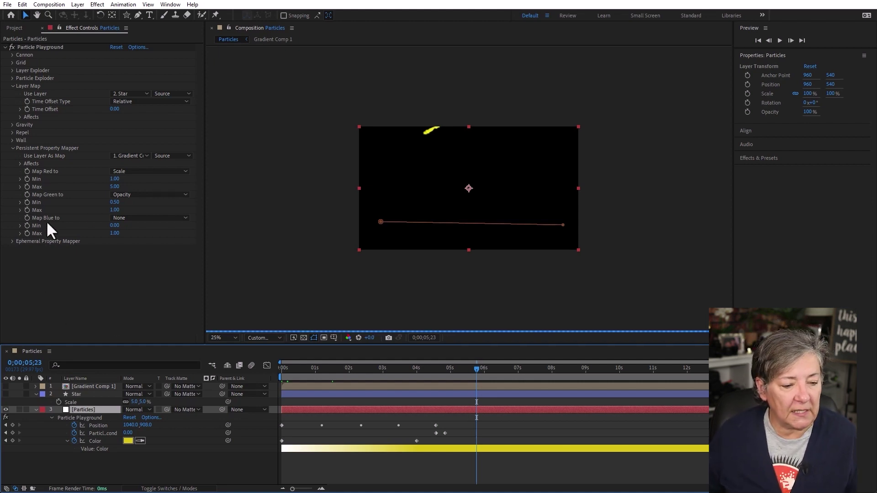
Map the blue channel to Mass with Min 1 and Max 5, then replay from the start.
{"action": "left_click", "coordinate": [146, 218]}
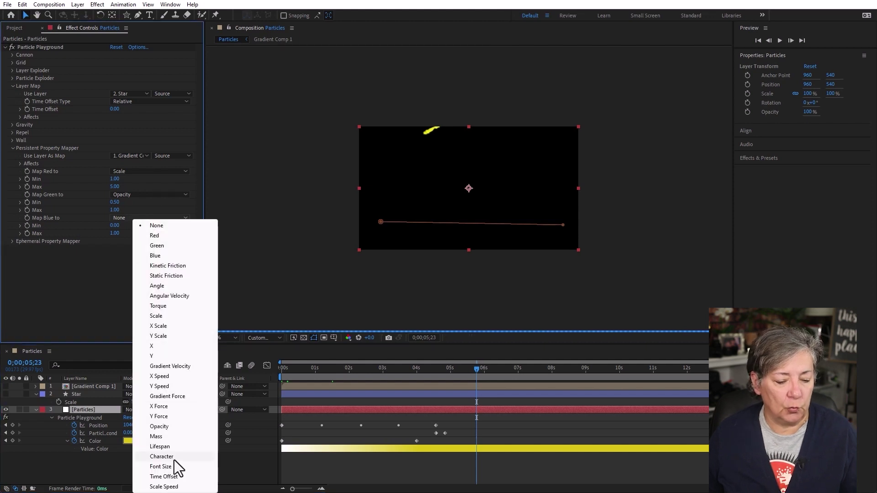
{"action": "left_click", "coordinate": [177, 435]}
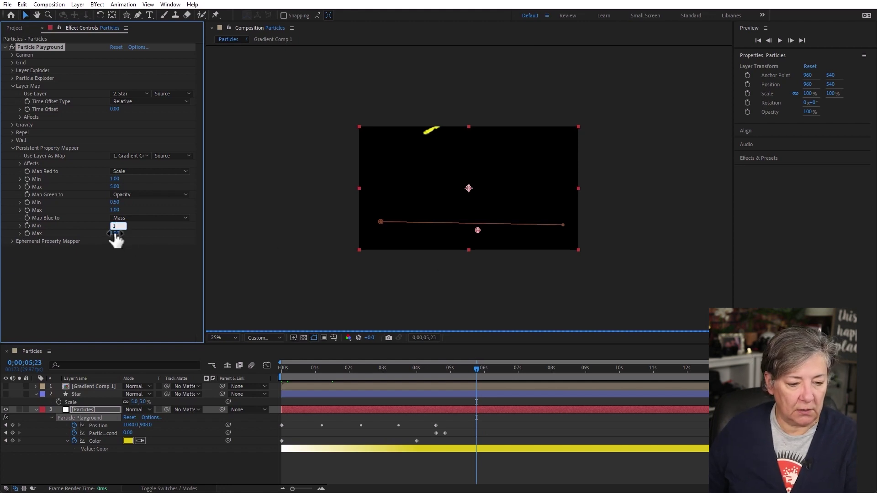
{"action": "type", "text": "1"}
{"action": "key", "text": "Return"}
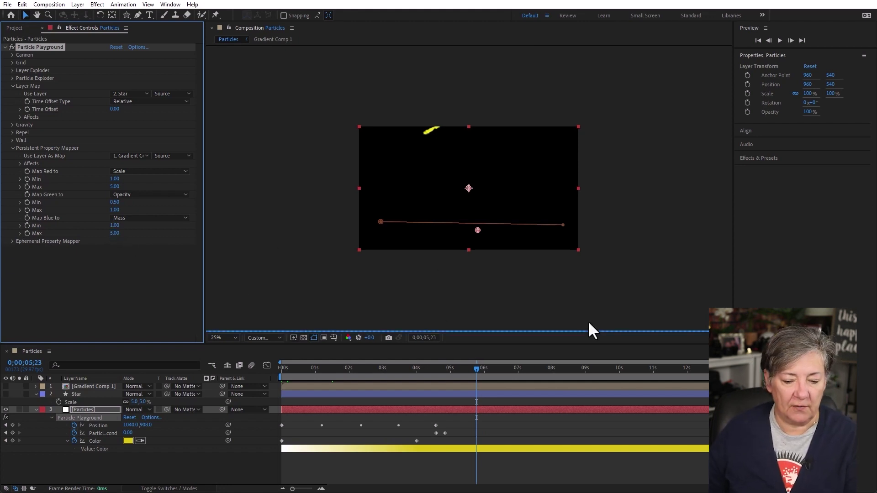
{"action": "key", "text": "Home"}
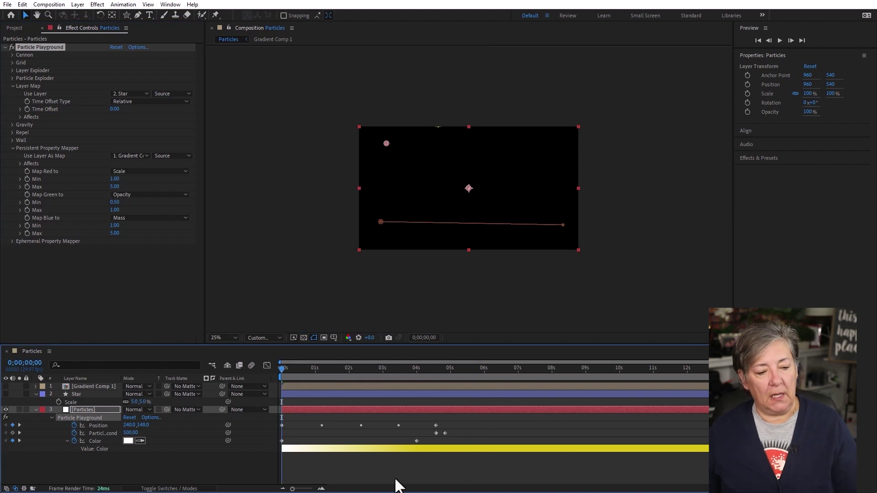
{"action": "key", "text": "space"}
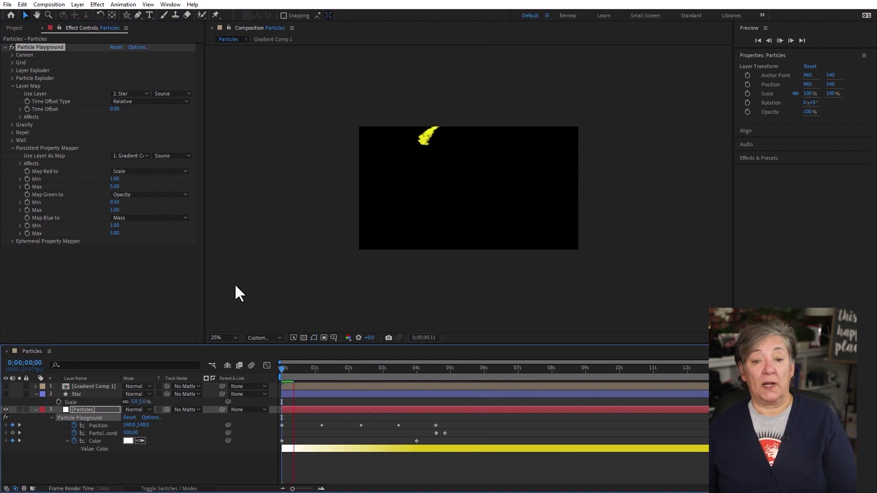